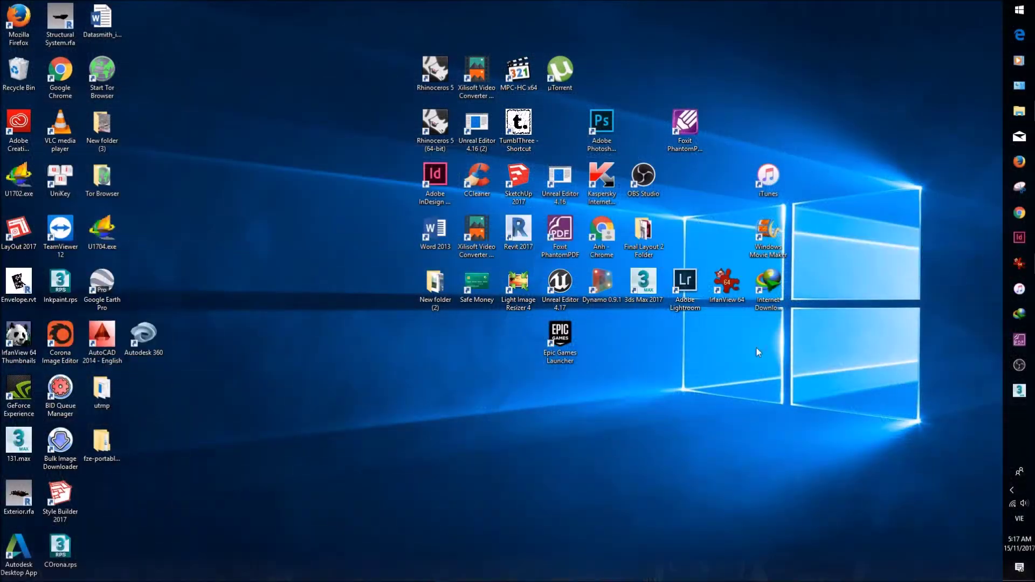
# Step: Launch the Epic Games Launcher from its desktop shortcut
pyautogui.doubleClick(578, 350)
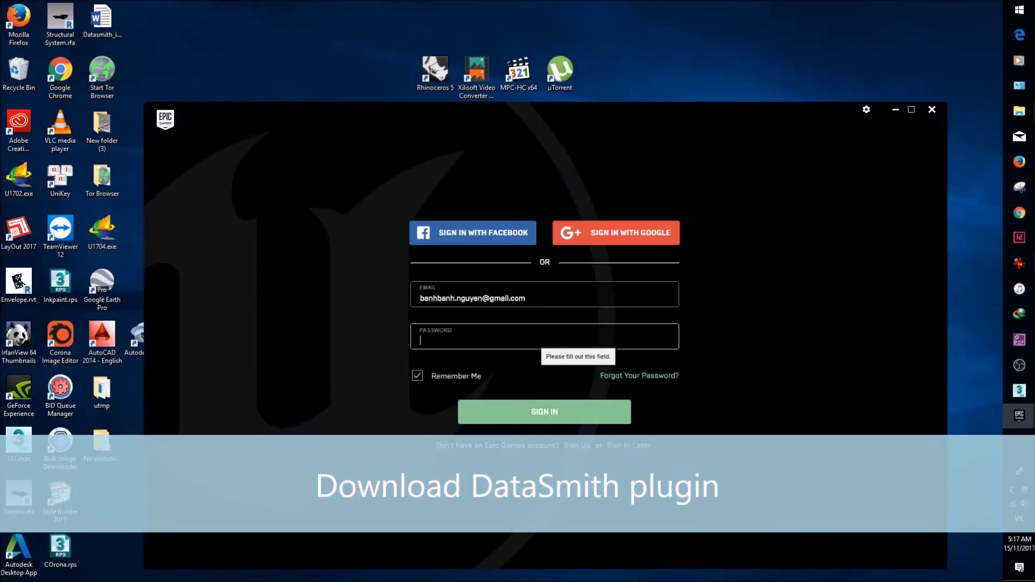
# Step: Sign in to the Epic account by entering the account password
pyautogui.write('••••••••')
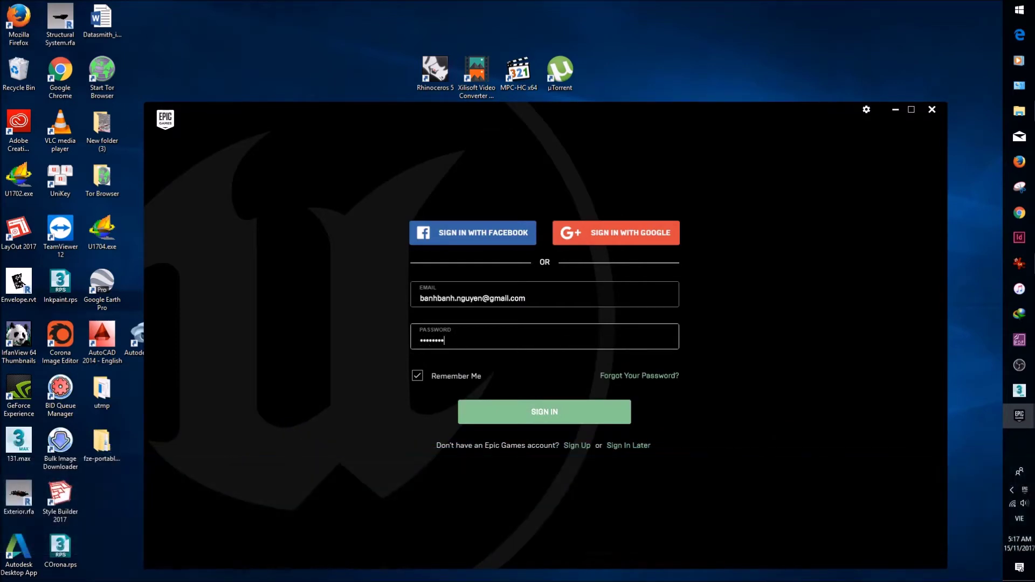
pyautogui.press('Return')
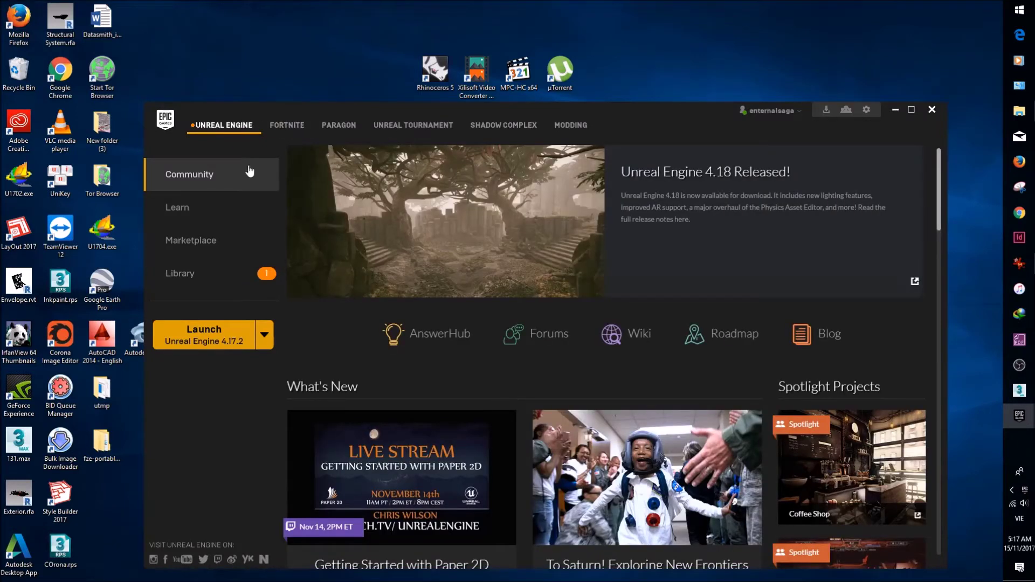
# Step: In the Library, try installing Unreal Datasmith to an engine and dismiss the already-installed notice
pyautogui.click(210, 277)
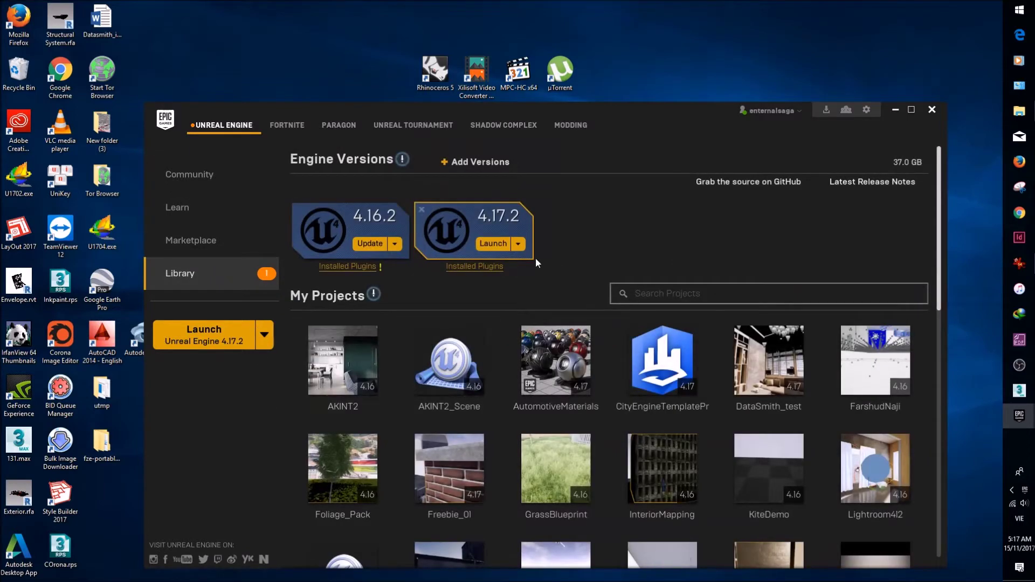
pyautogui.scroll(-5, 480, 355)
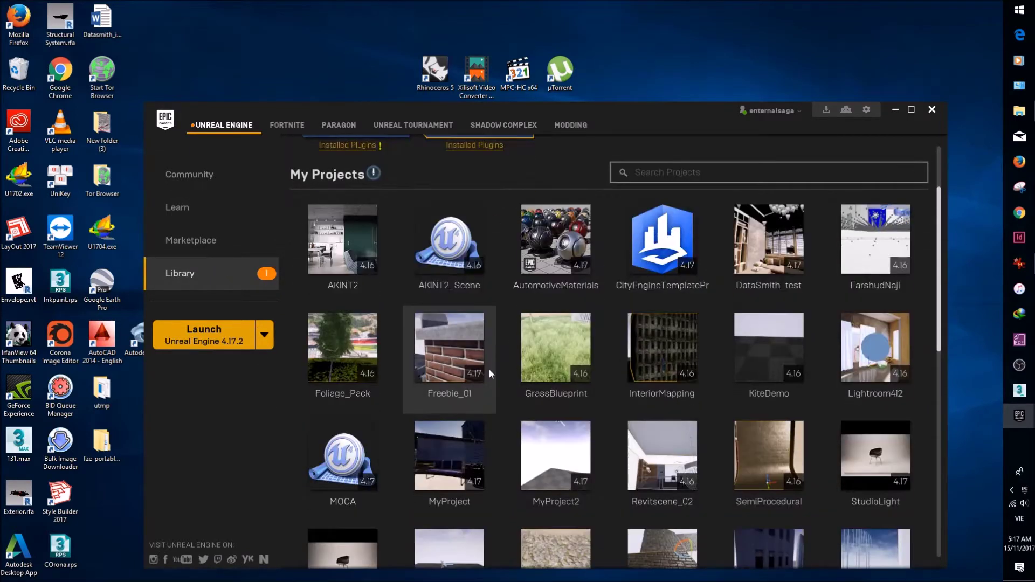
pyautogui.scroll(-5, 488, 377)
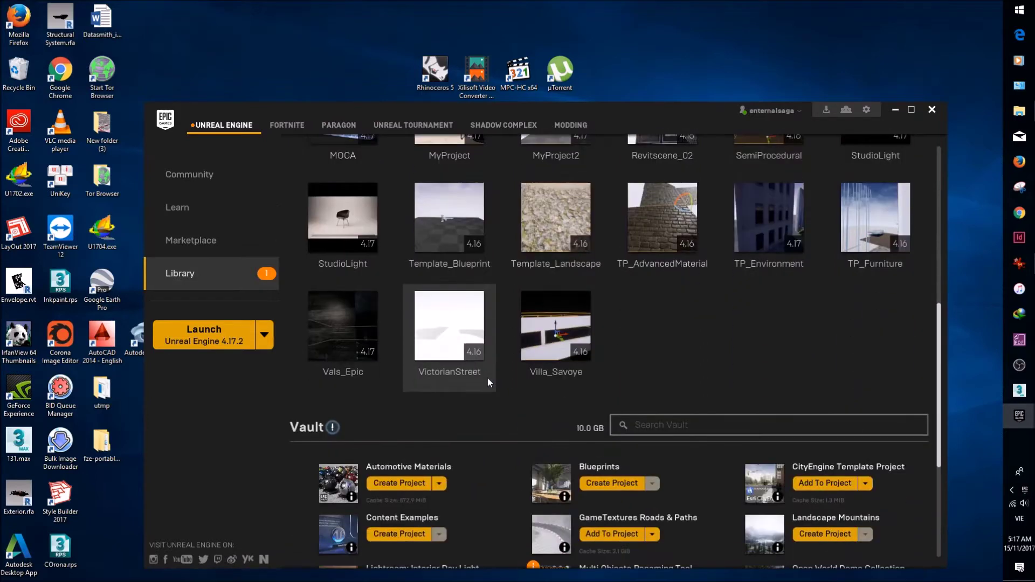
pyautogui.scroll(-5, 488, 378)
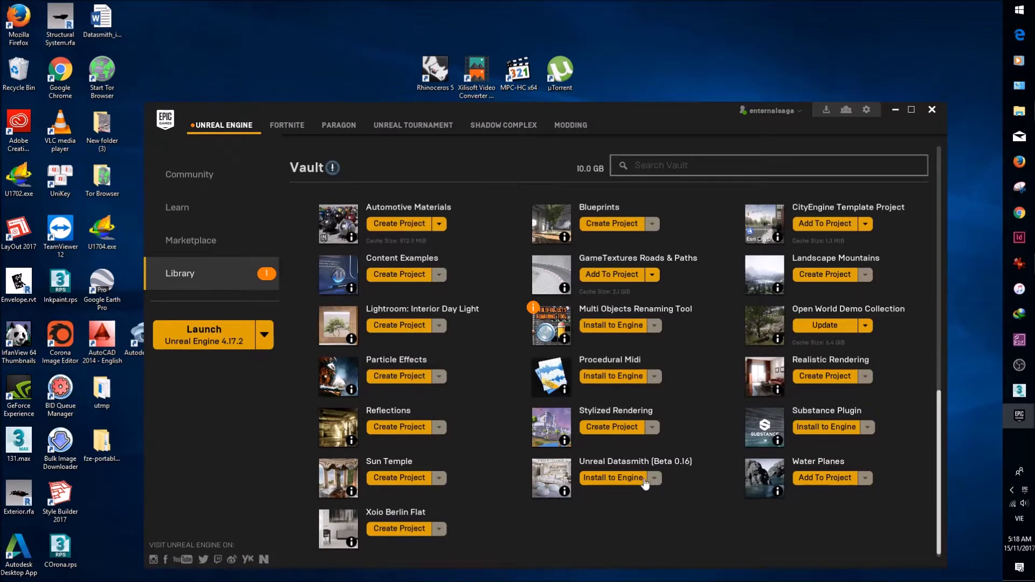
pyautogui.click(644, 478)
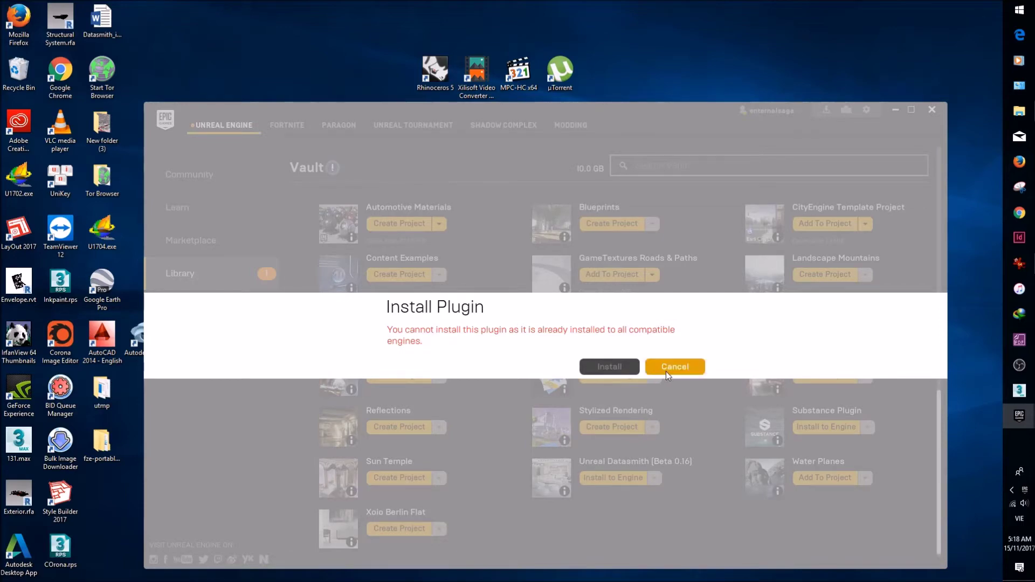
pyautogui.click(666, 371)
# Step: Check engine 4.17.2's Installed Plugins list for Datasmith, then close it
pyautogui.scroll(10, 602, 491)
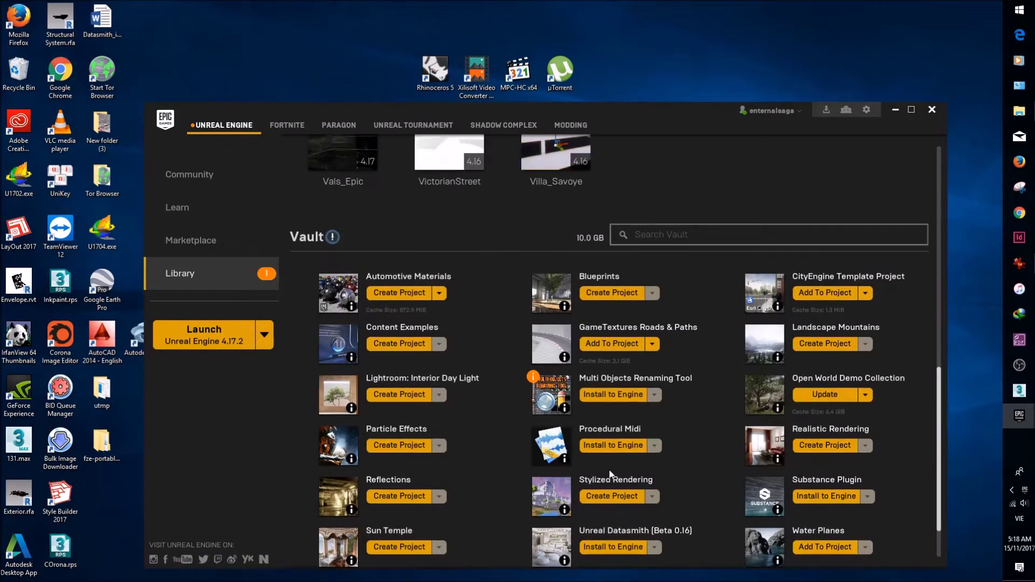
pyautogui.scroll(3, 611, 431)
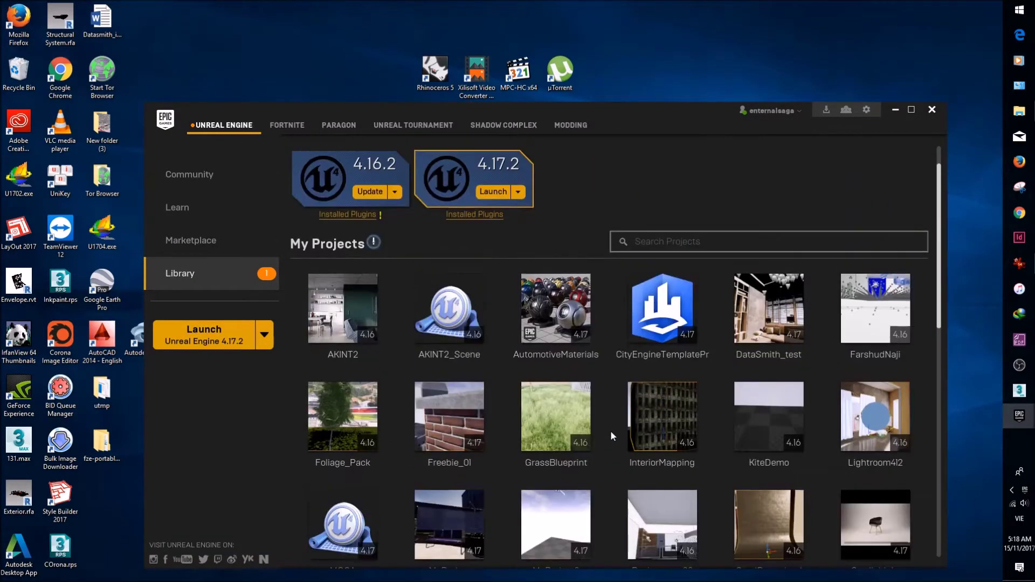
pyautogui.click(491, 268)
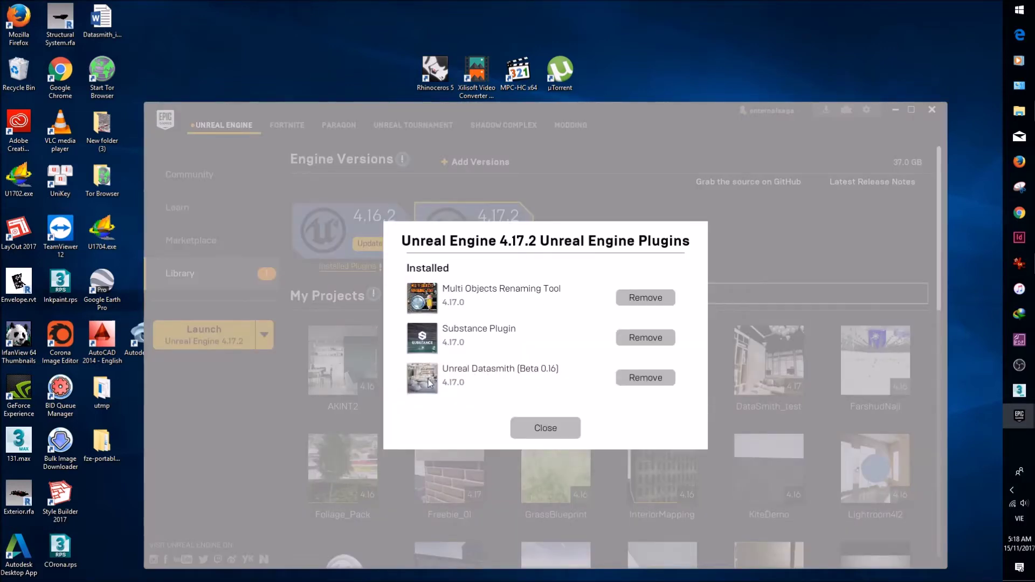
pyautogui.click(546, 429)
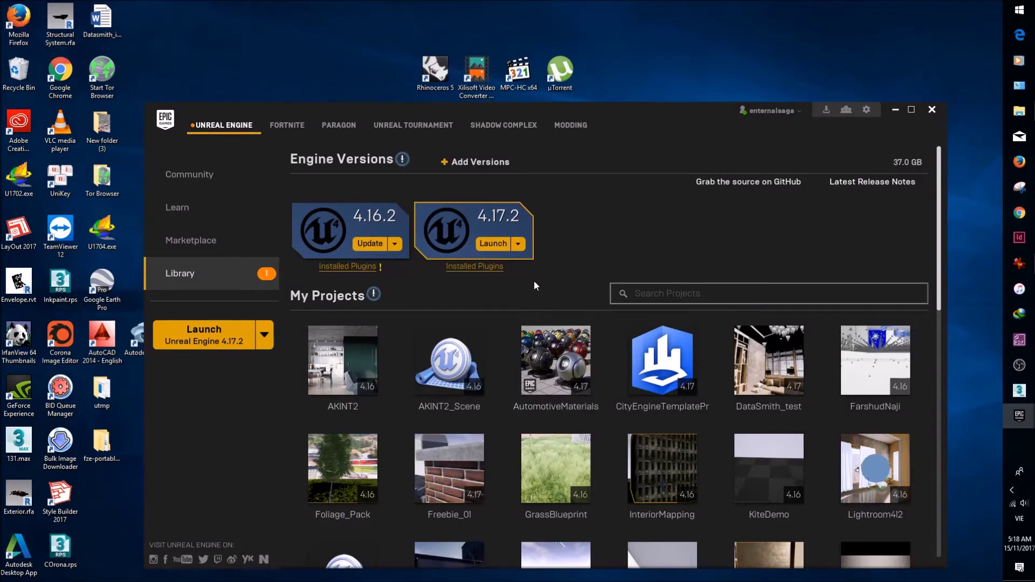
# Step: Launch engine 4.17.2 and open the StudioLight project from the Project Browser
pyautogui.click(493, 244)
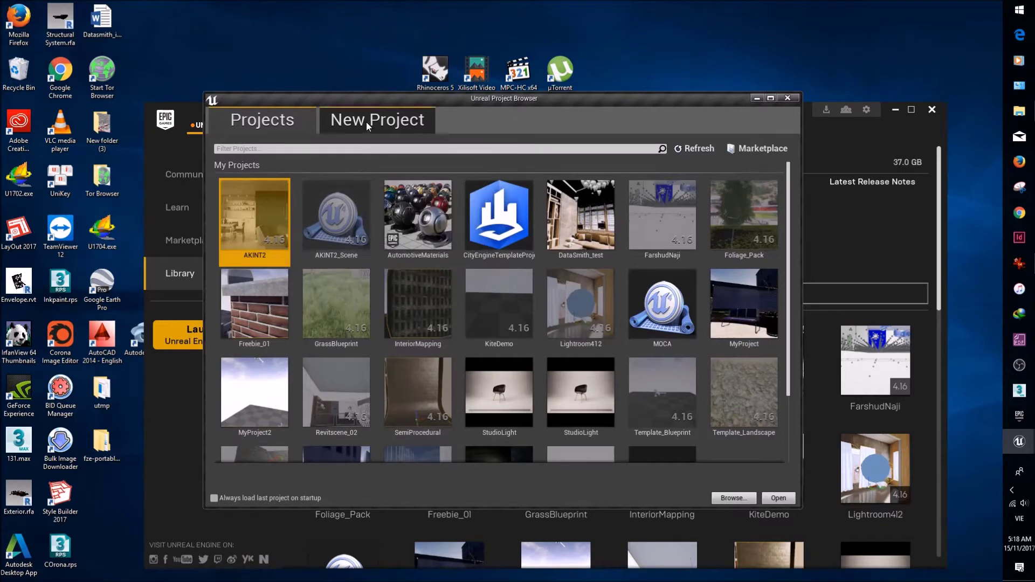
pyautogui.click(577, 413)
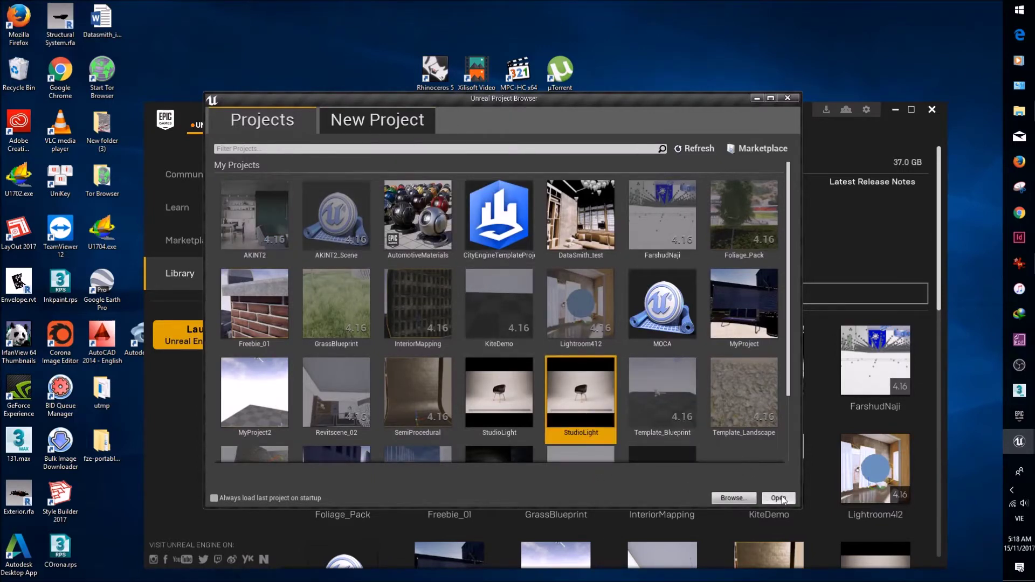
pyautogui.click(780, 498)
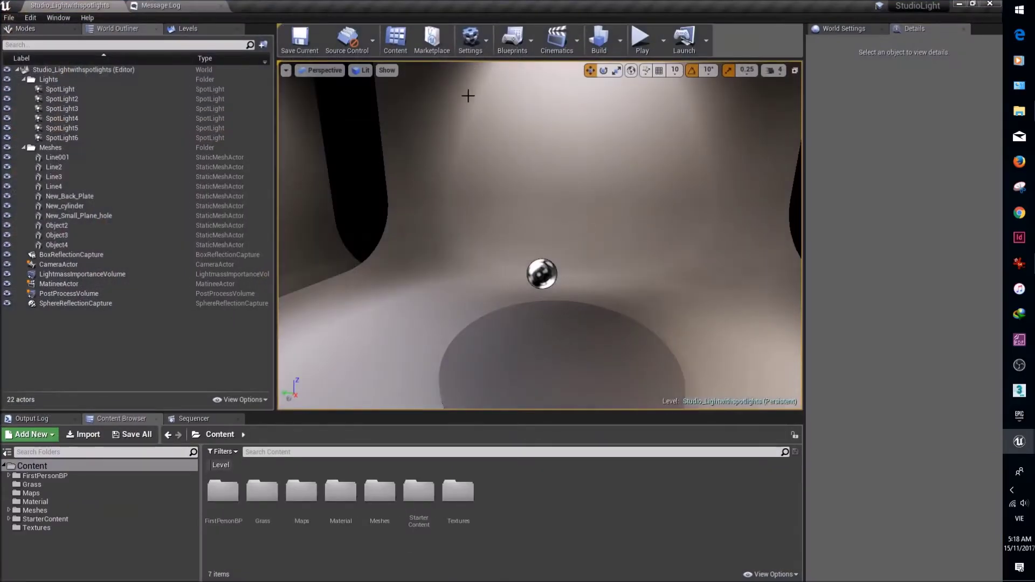
# Step: Pull the view back over the studio backdrop and spotlights, then switch to 3ds Max 2017
pyautogui.moveTo(510, 223); pyautogui.dragTo(534, 241, button='right')
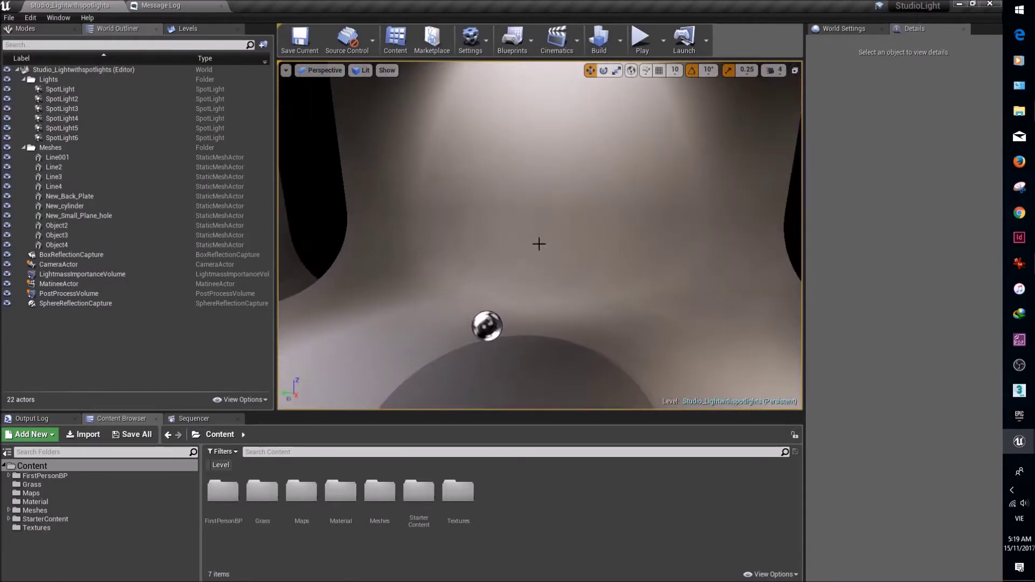
pyautogui.click(1020, 394)
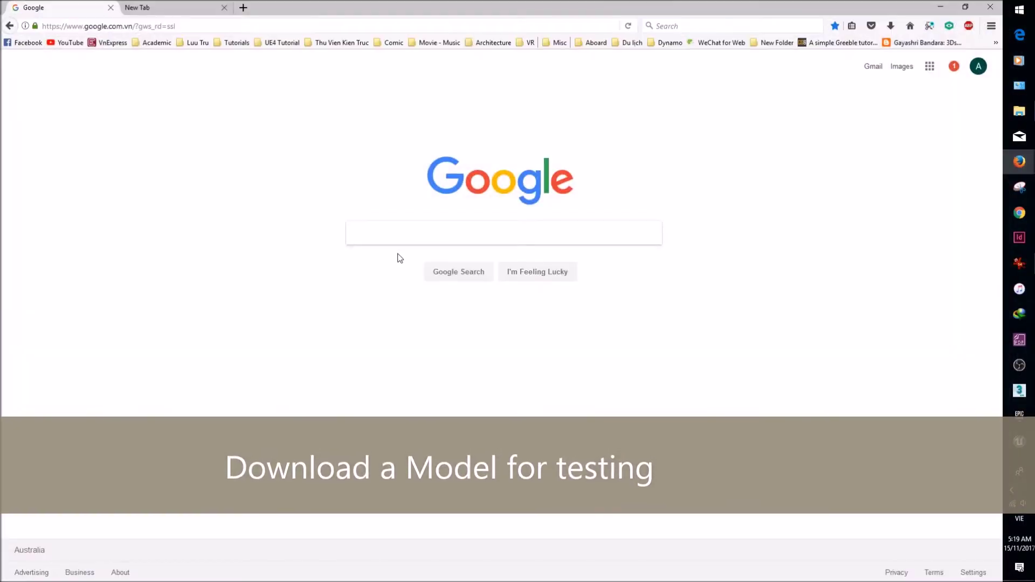
# Step: Google '3ds sky' and browse the 3dsky model listings
pyautogui.click(410, 233)
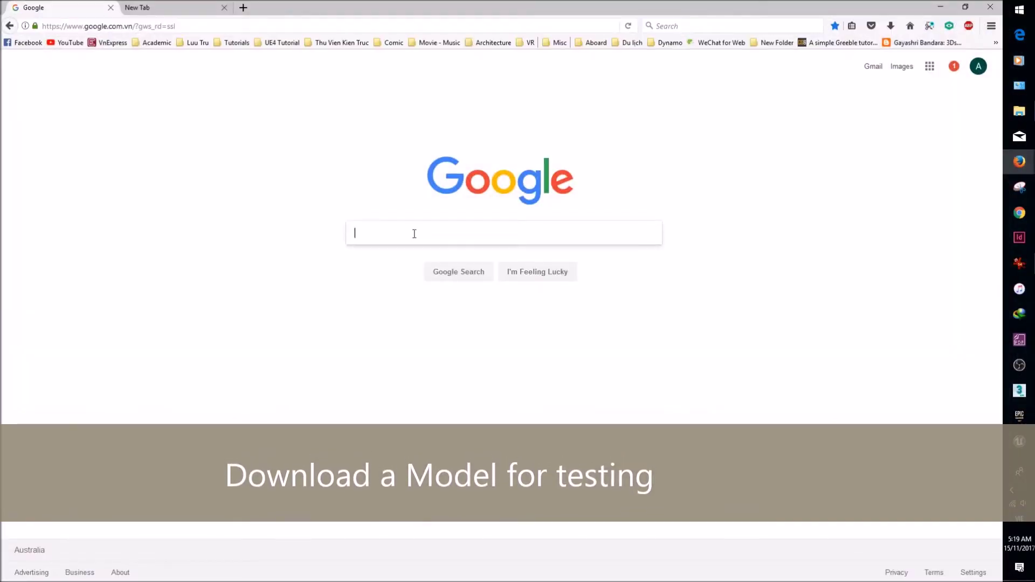
pyautogui.write('3ds sky')
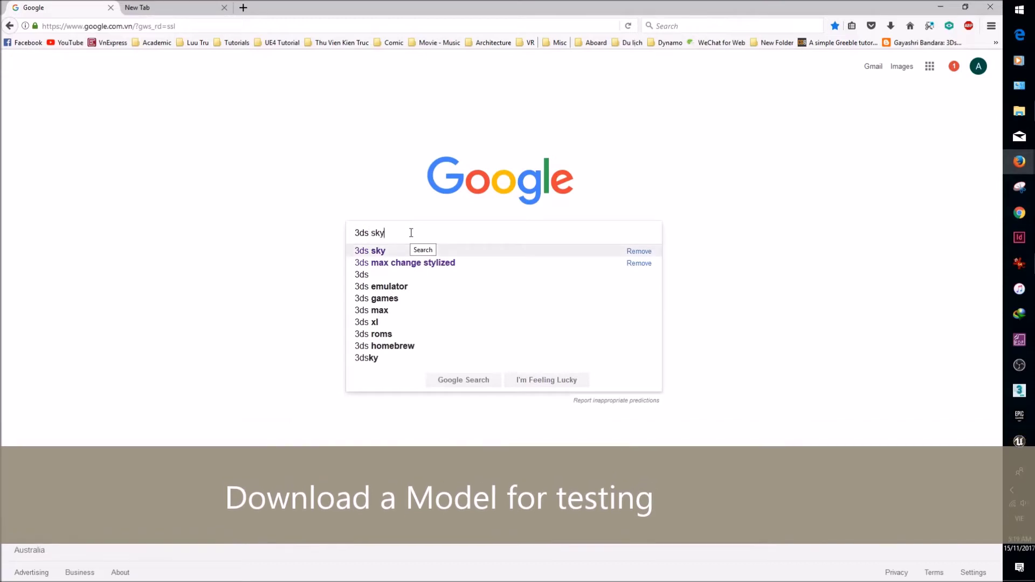
pyautogui.press('Return')
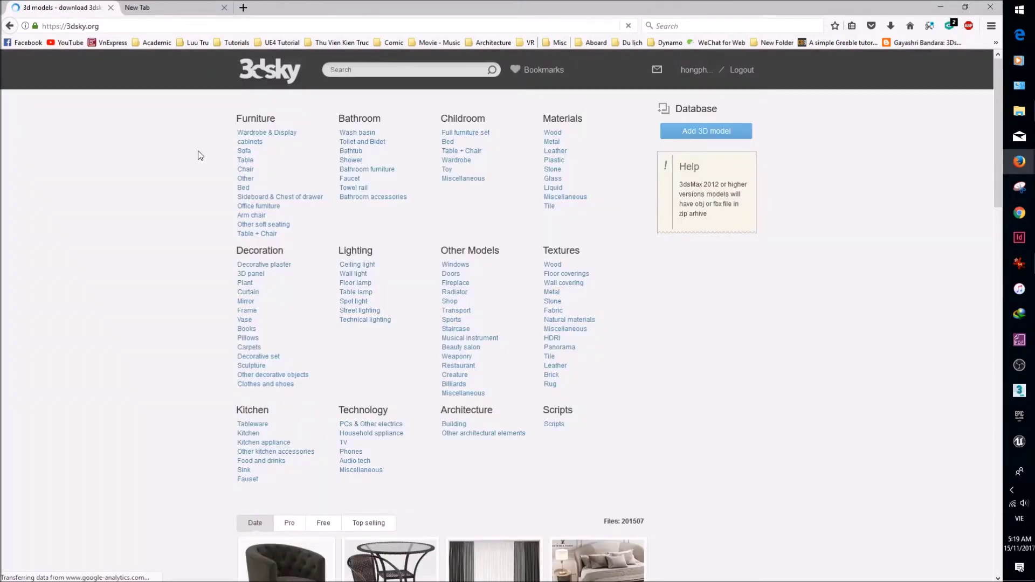
pyautogui.scroll(-3, 200, 292)
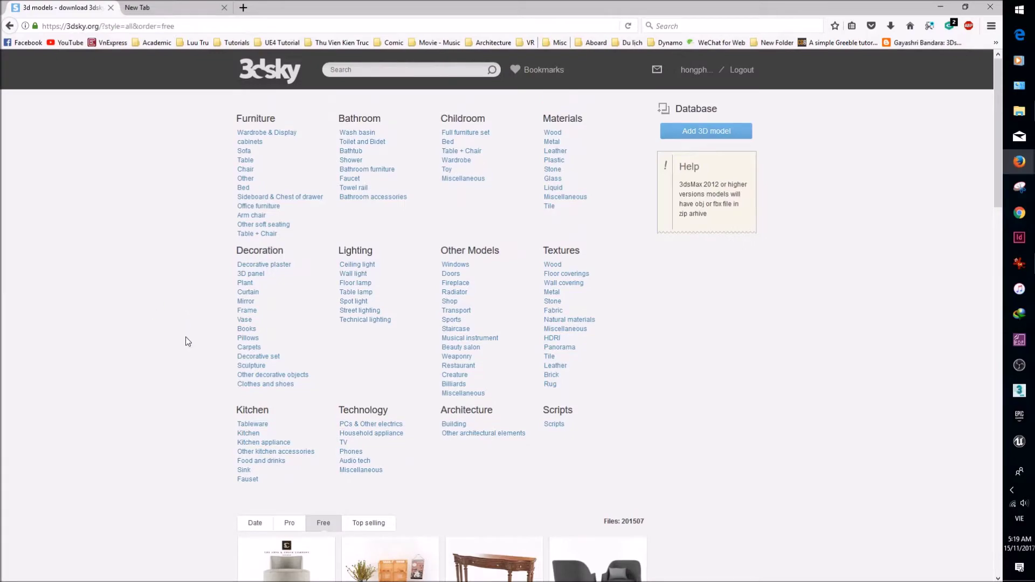
pyautogui.scroll(-4, 166, 382)
pyautogui.scroll(-5, 166, 382)
pyautogui.scroll(-3, 166, 381)
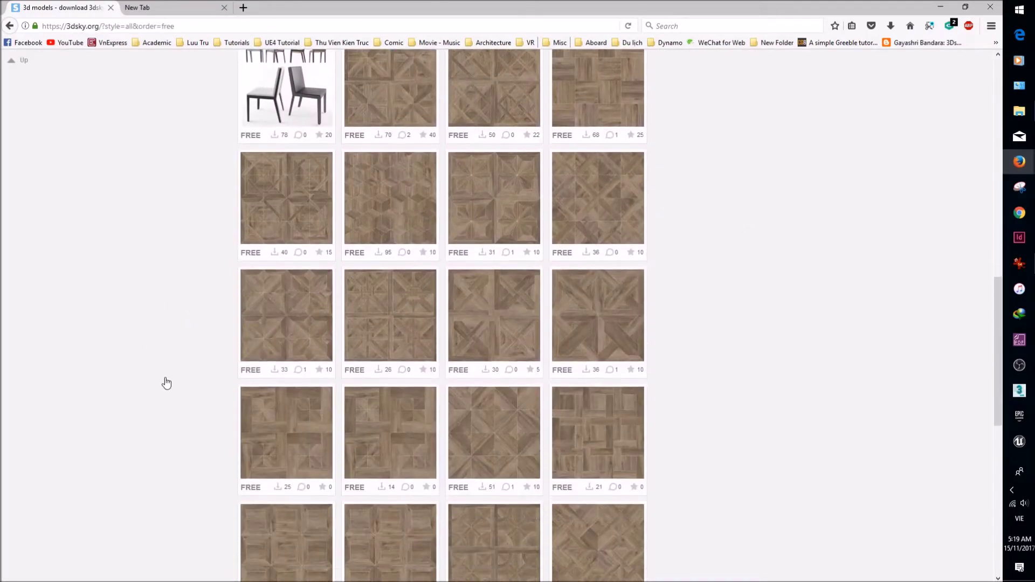
pyautogui.scroll(-3, 166, 382)
pyautogui.scroll(-4, 165, 382)
pyautogui.scroll(-1, 165, 382)
pyautogui.scroll(5, 183, 387)
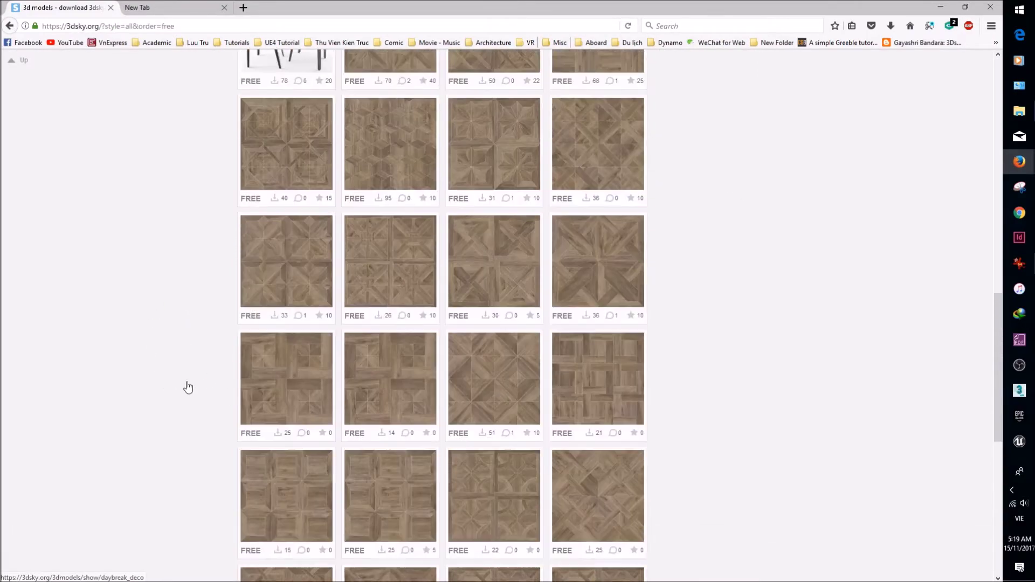
pyautogui.scroll(5, 187, 387)
pyautogui.scroll(3, 188, 387)
pyautogui.scroll(-3, 188, 388)
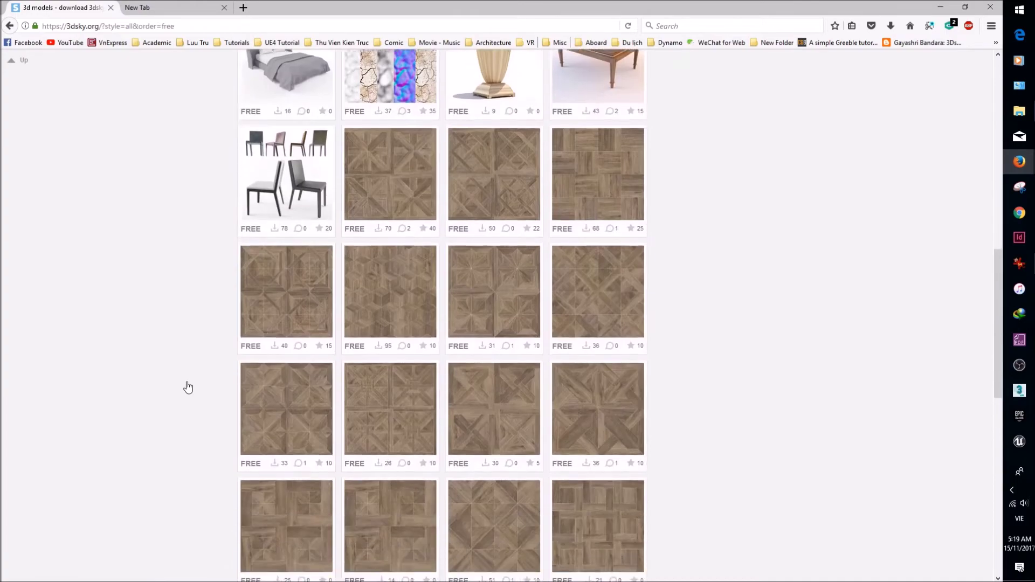
pyautogui.scroll(-2, 187, 388)
pyautogui.scroll(-2, 188, 388)
pyautogui.scroll(-2, 187, 387)
pyautogui.scroll(-3, 188, 387)
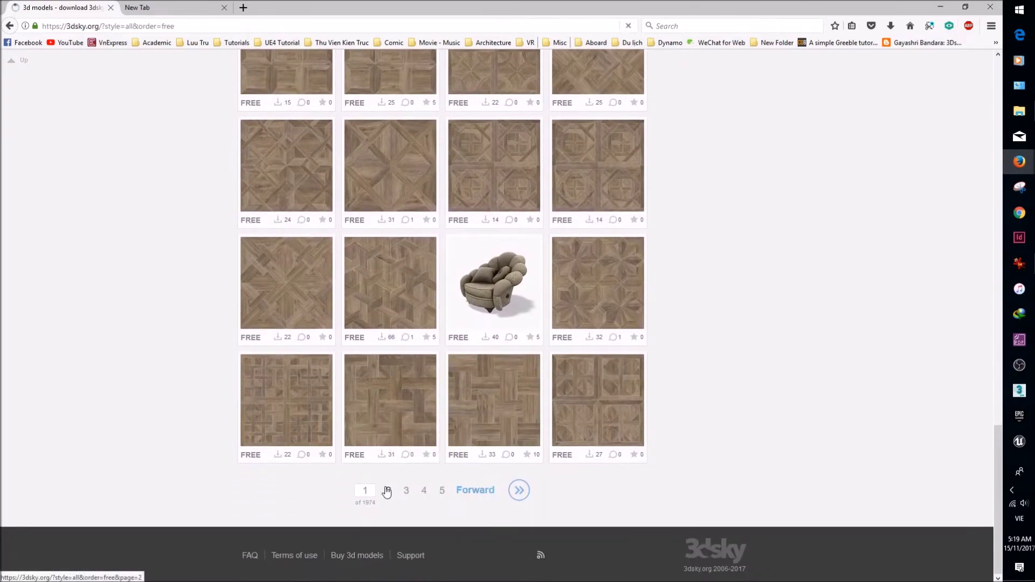
# Step: Browse the second page of 3dsky models
pyautogui.click(386, 492)
pyautogui.scroll(-2, 133, 429)
pyautogui.scroll(-3, 133, 428)
pyautogui.scroll(-2, 133, 428)
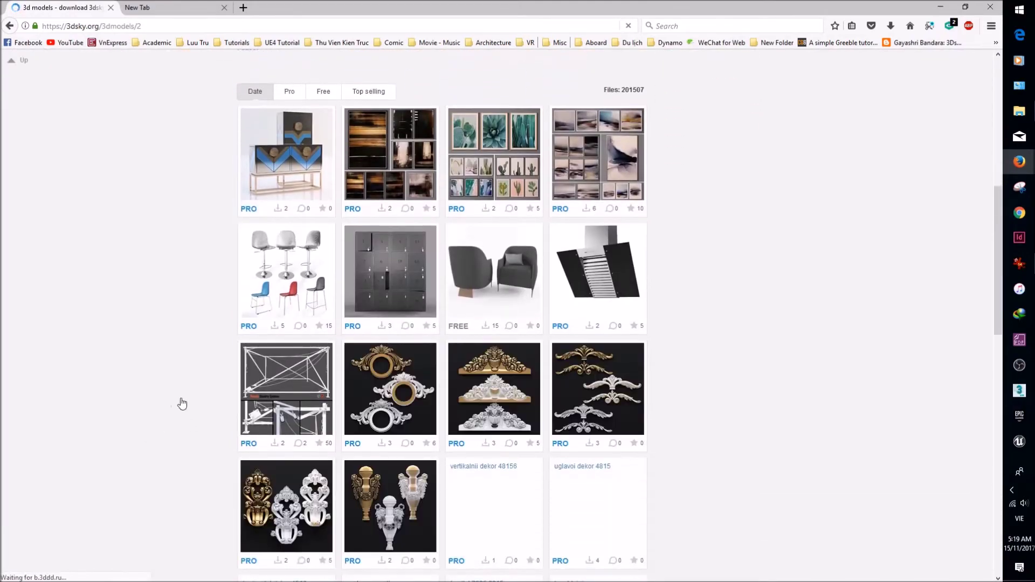
pyautogui.scroll(-4, 173, 439)
pyautogui.scroll(-2, 173, 440)
pyautogui.scroll(-3, 173, 439)
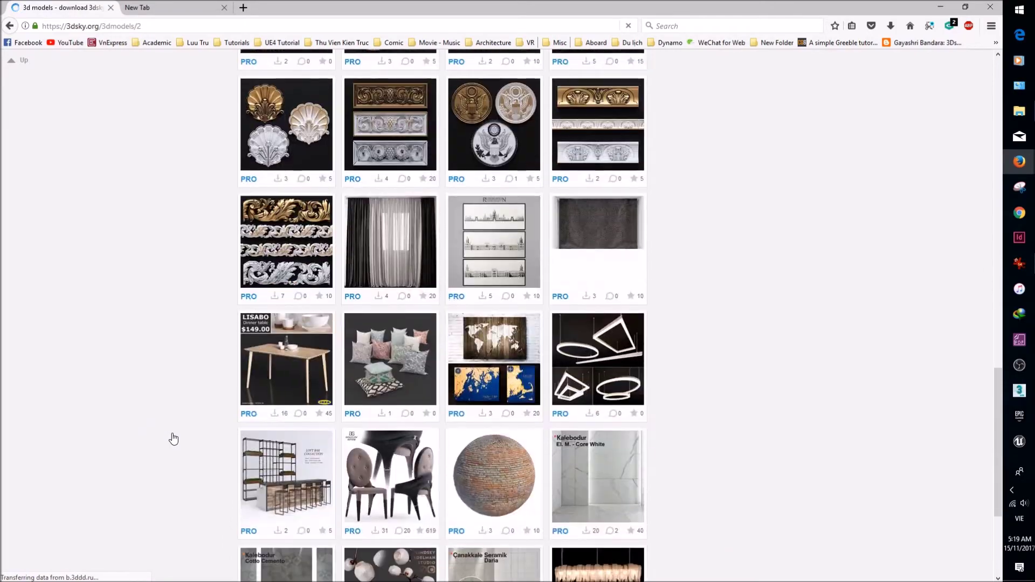
pyautogui.scroll(-3, 173, 440)
pyautogui.scroll(6, 173, 439)
pyautogui.scroll(3, 173, 440)
pyautogui.scroll(5, 173, 440)
pyautogui.scroll(2, 174, 440)
pyautogui.scroll(-2, 173, 439)
pyautogui.scroll(-1, 173, 439)
pyautogui.scroll(-1, 173, 440)
pyautogui.scroll(3, 178, 434)
pyautogui.scroll(3, 180, 432)
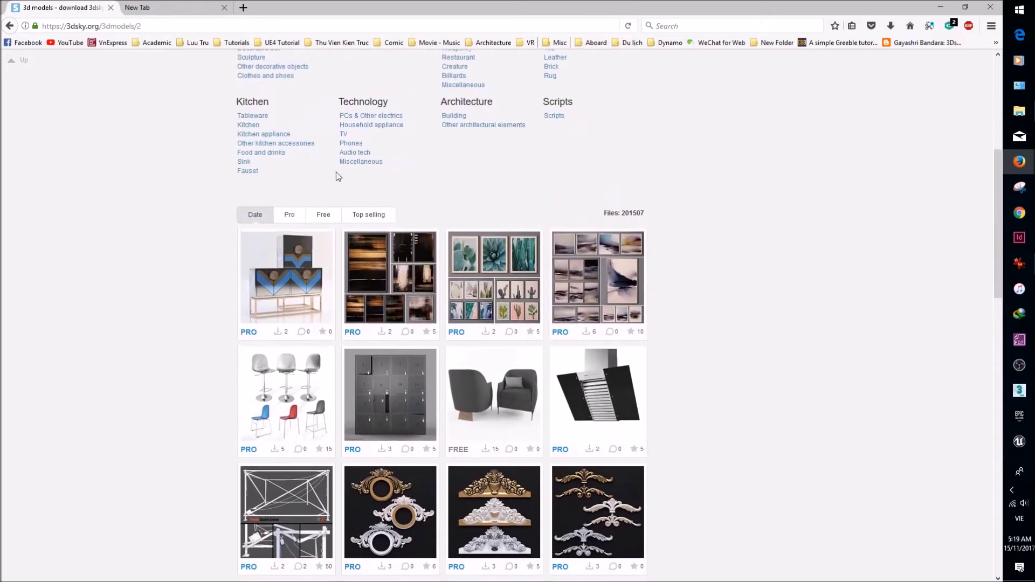
# Step: Filter to free models, open Coffee table Kraplyna and download it, dismissing the download manager prompt
pyautogui.click(320, 218)
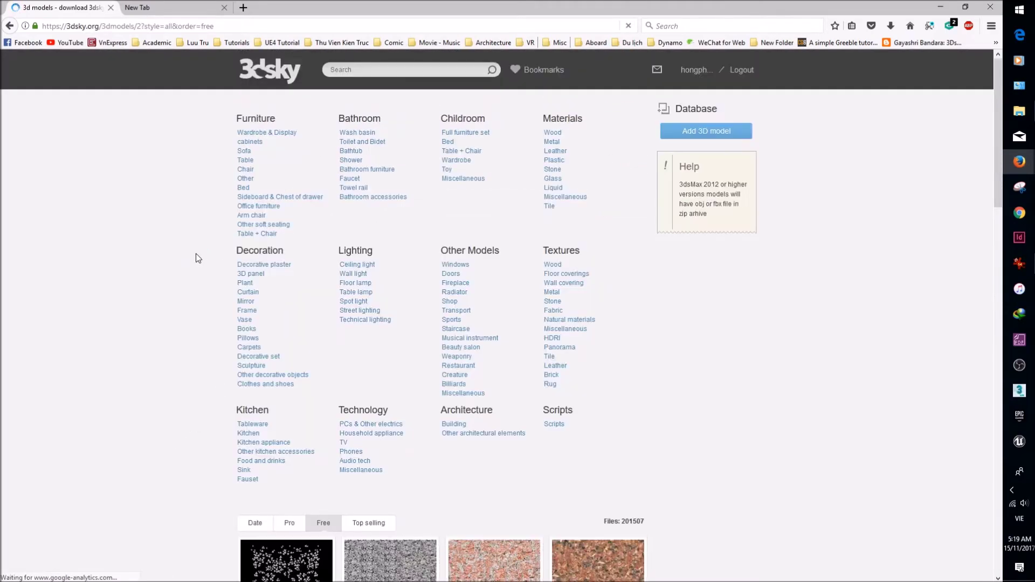
pyautogui.scroll(-7, 188, 280)
pyautogui.scroll(-6, 186, 302)
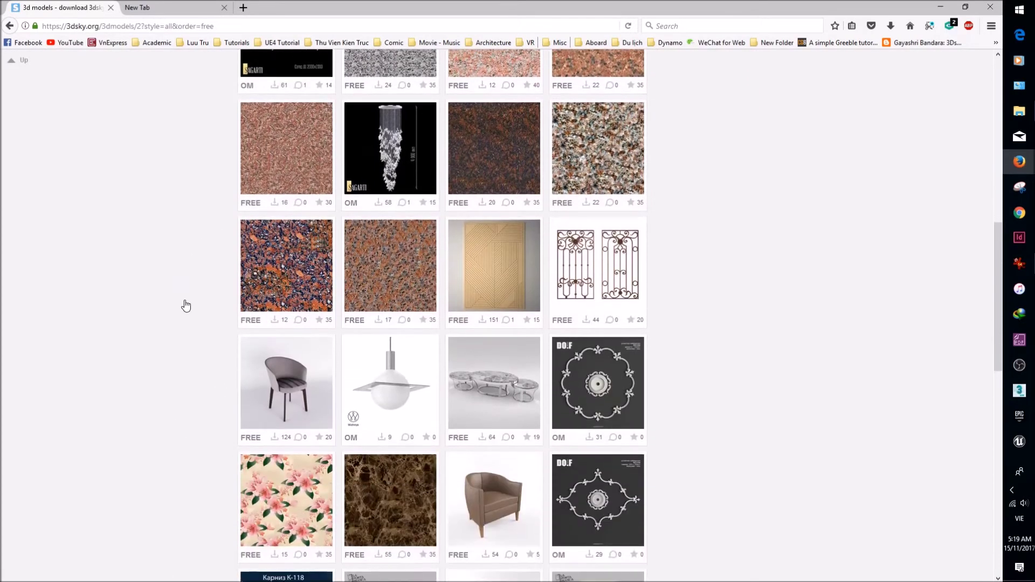
pyautogui.scroll(-3, 186, 305)
pyautogui.scroll(-1, 186, 306)
pyautogui.moveTo(491, 422)
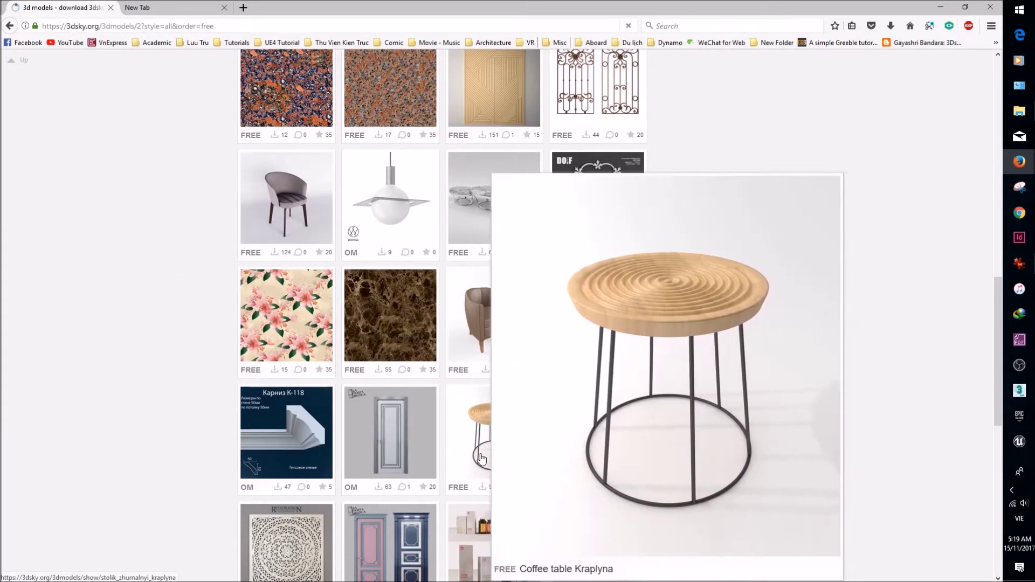
pyautogui.click(480, 458)
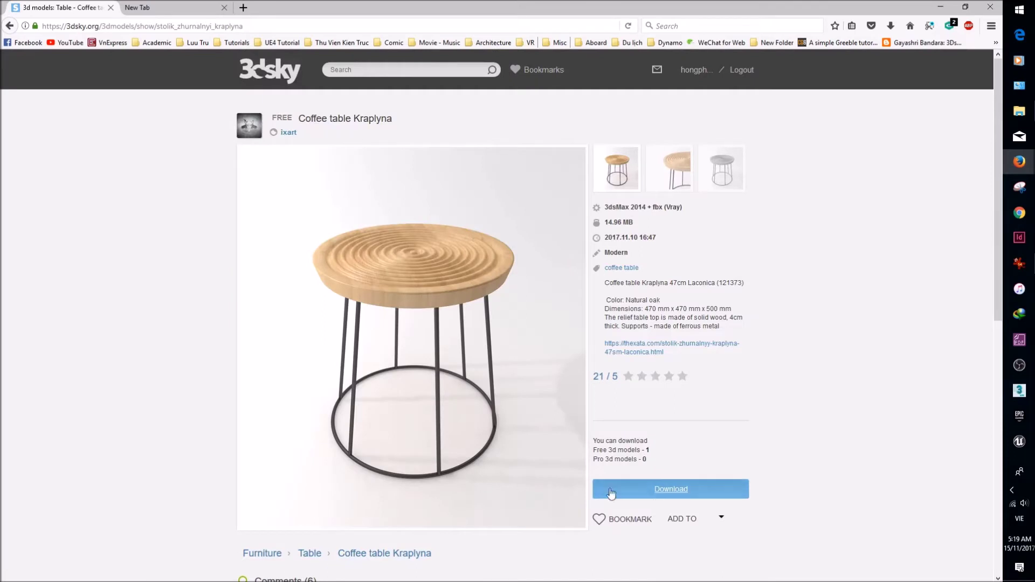
pyautogui.click(671, 493)
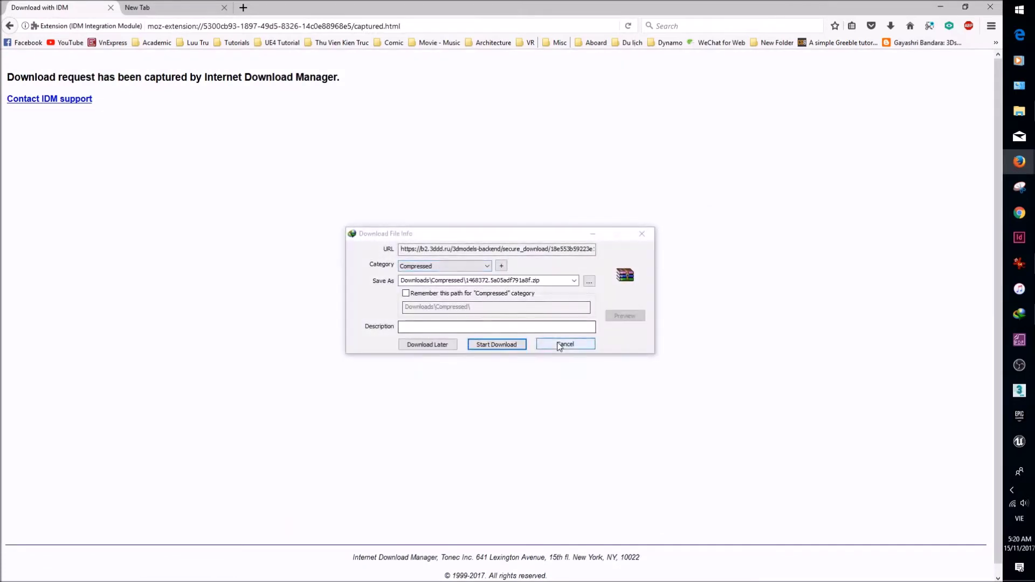
pyautogui.click(564, 341)
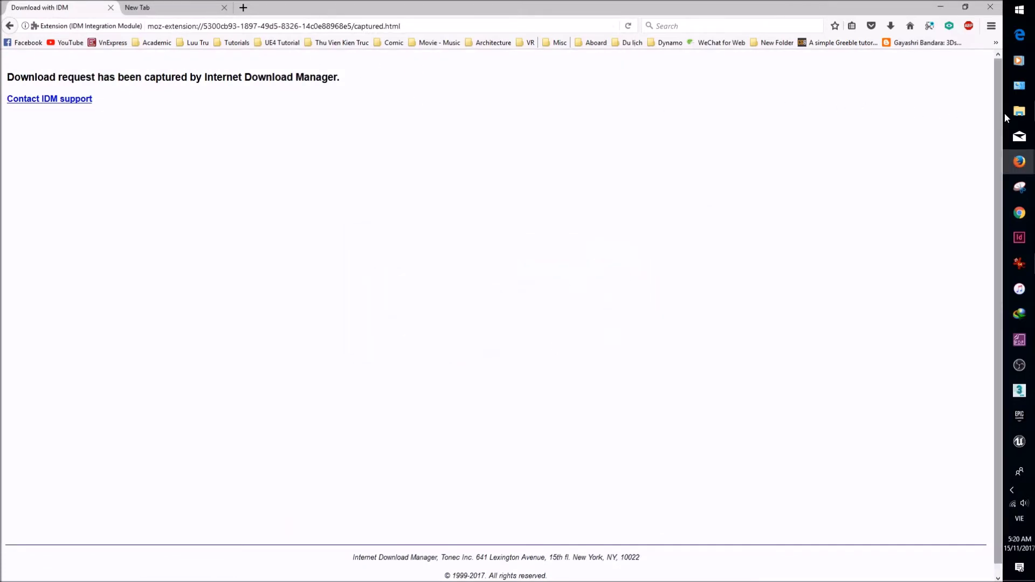
# Step: Extract the downloaded Kraplyna zip into its own folder with WinRAR, overwriting existing files
pyautogui.moveTo(1019, 111)
pyautogui.moveTo(959, 85)
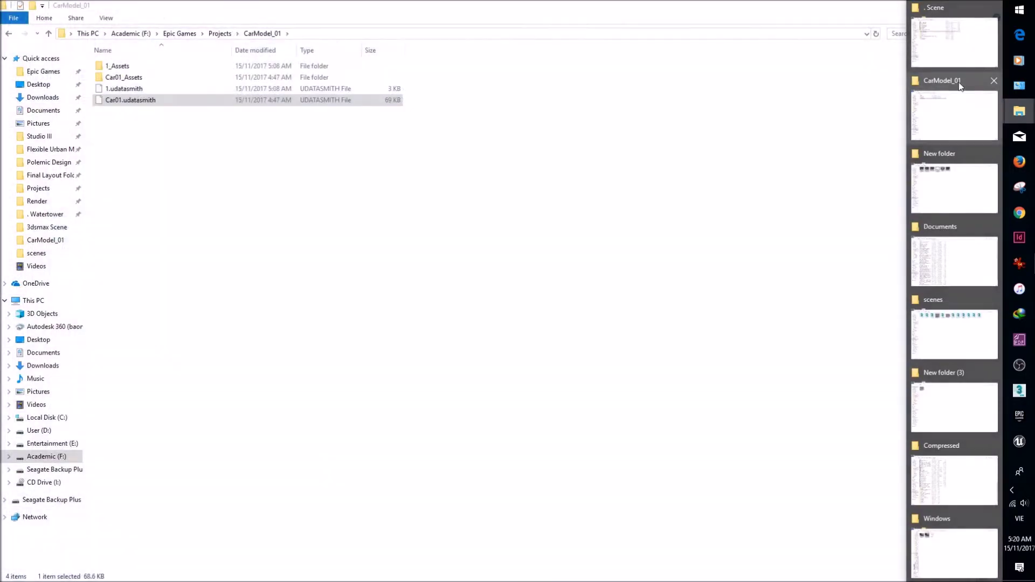
pyautogui.click(960, 53)
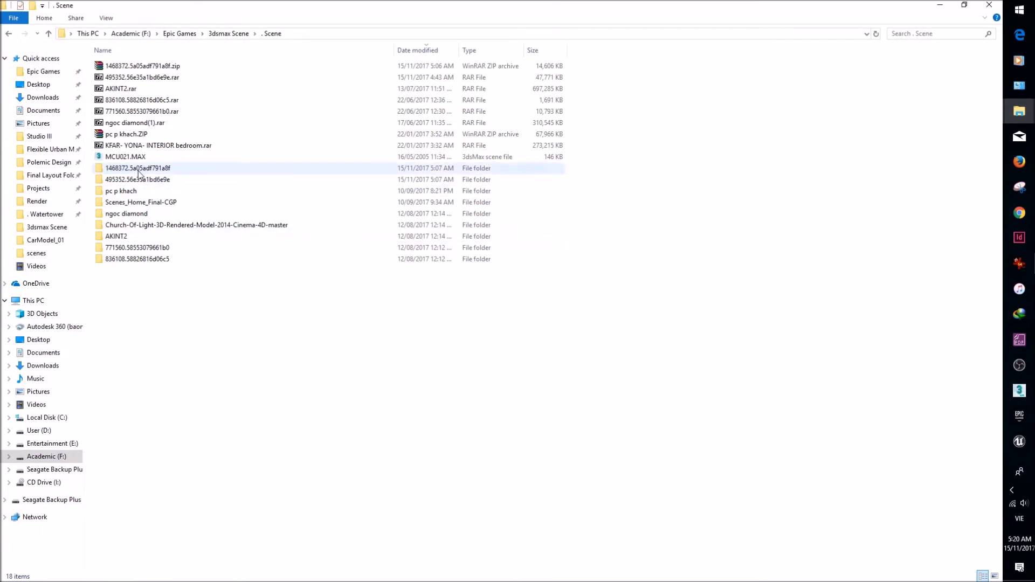
pyautogui.click(131, 69)
pyautogui.rightClick(133, 70)
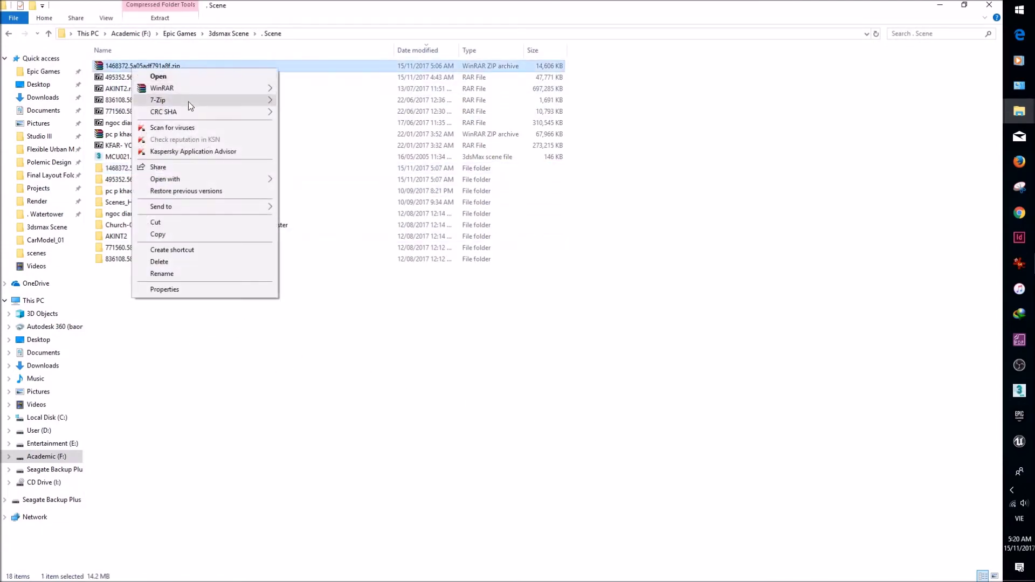
pyautogui.moveTo(184, 93)
pyautogui.click(363, 112)
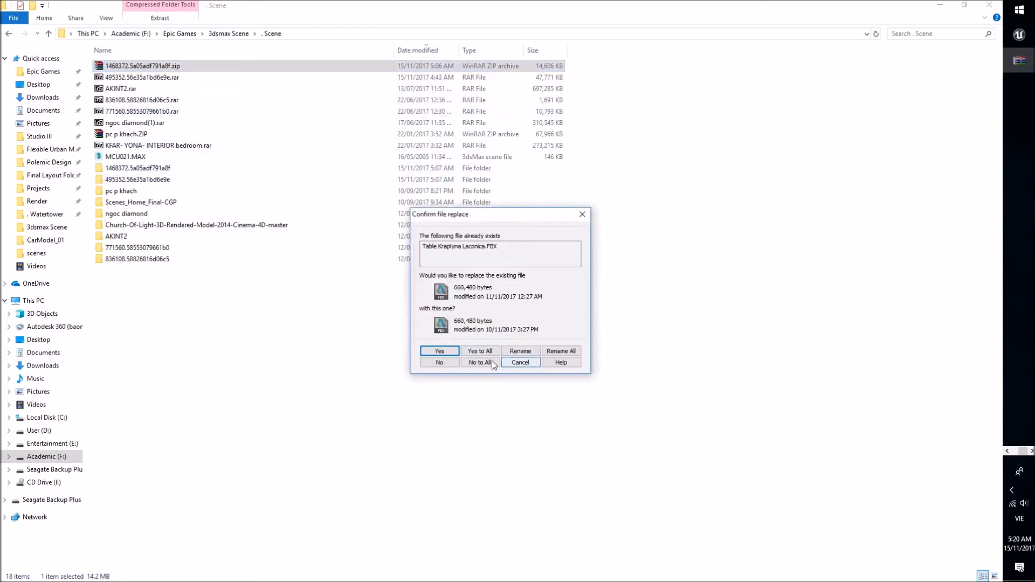
pyautogui.click(515, 364)
# Step: Open the extracted 1468372.5a05adf791a8f folder and drag the table's .max file to 3ds Max
pyautogui.doubleClick(133, 169)
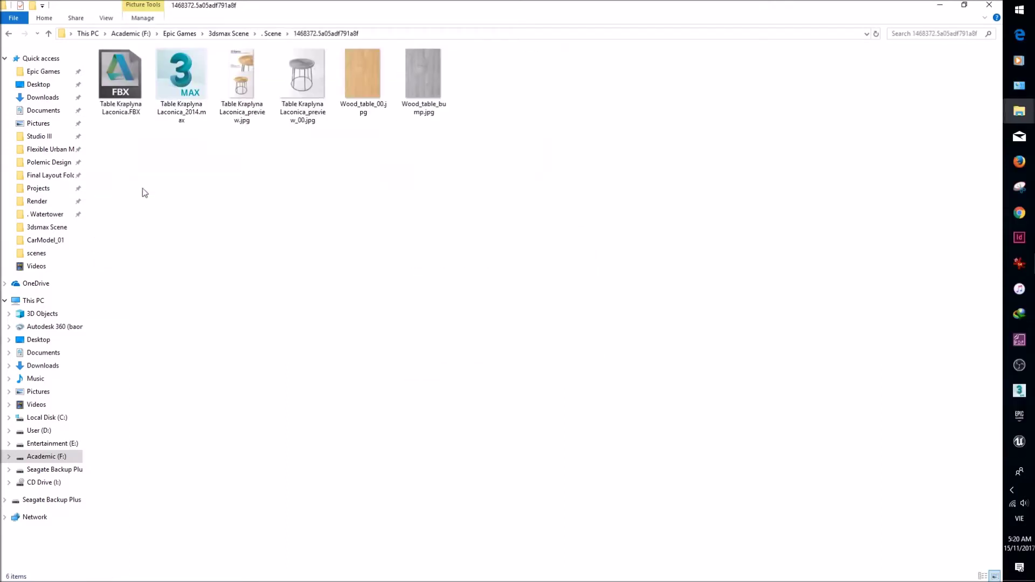
pyautogui.doubleClick(183, 86)
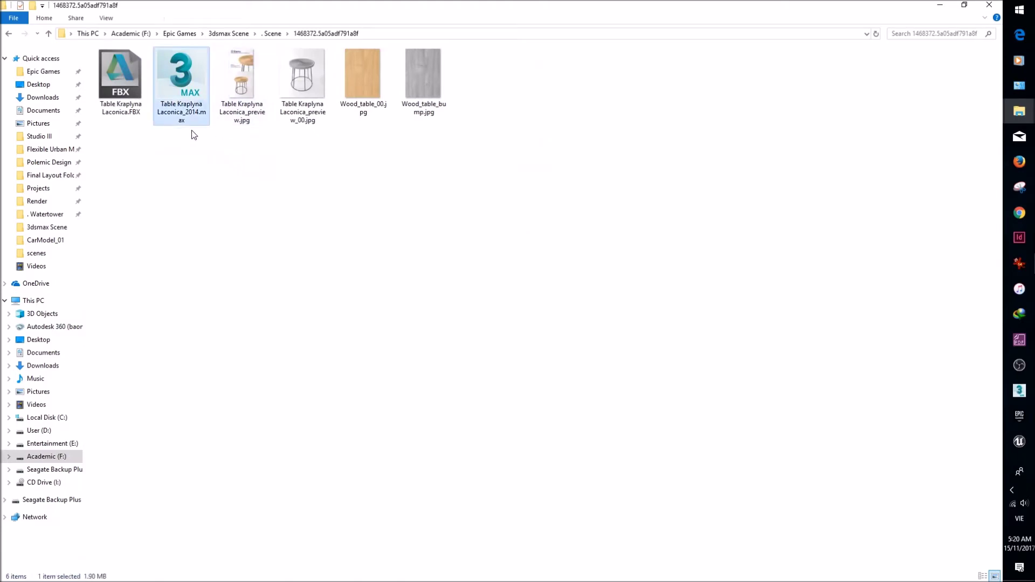
pyautogui.moveTo(188, 86)
pyautogui.mouseDown()
pyautogui.moveTo(307, 244)
pyautogui.moveTo(382, 202)
pyautogui.mouseUp()
pyautogui.hotkey('alt', 'Tab')
pyautogui.hotkey('alt', 'Tab')
pyautogui.hotkey('alt', 'Tab')
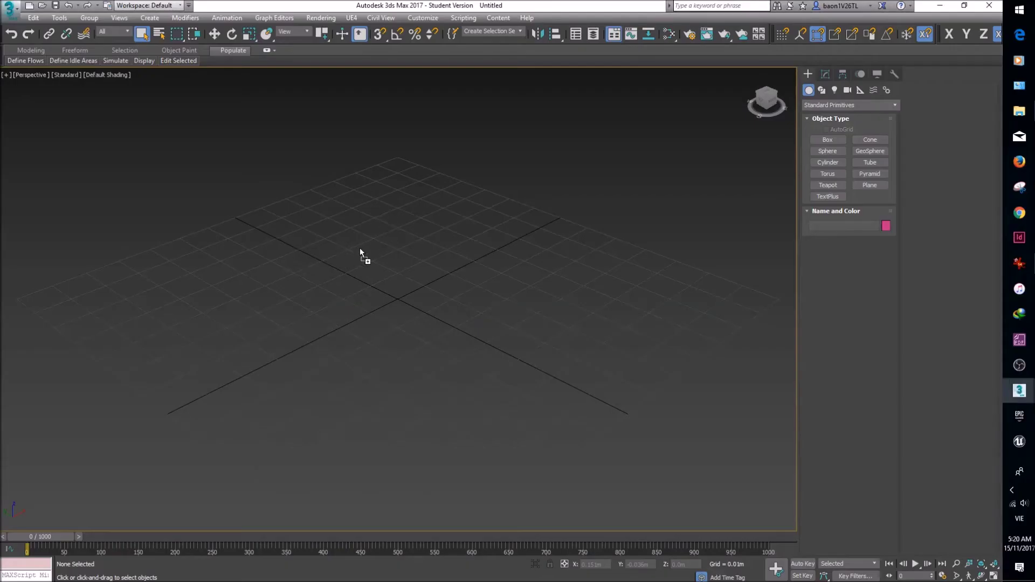
# Step: Open Table Kraplyna Laconica_2014.max, discarding the empty scene and continuing past missing files
pyautogui.moveTo(360, 248); pyautogui.dragTo(360, 247)
pyautogui.click(402, 254)
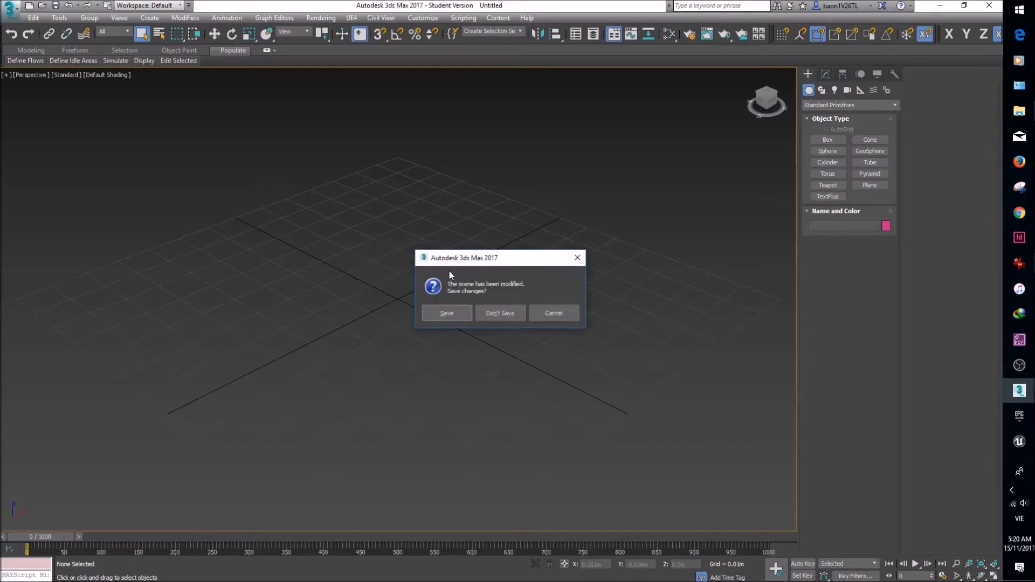
pyautogui.click(493, 315)
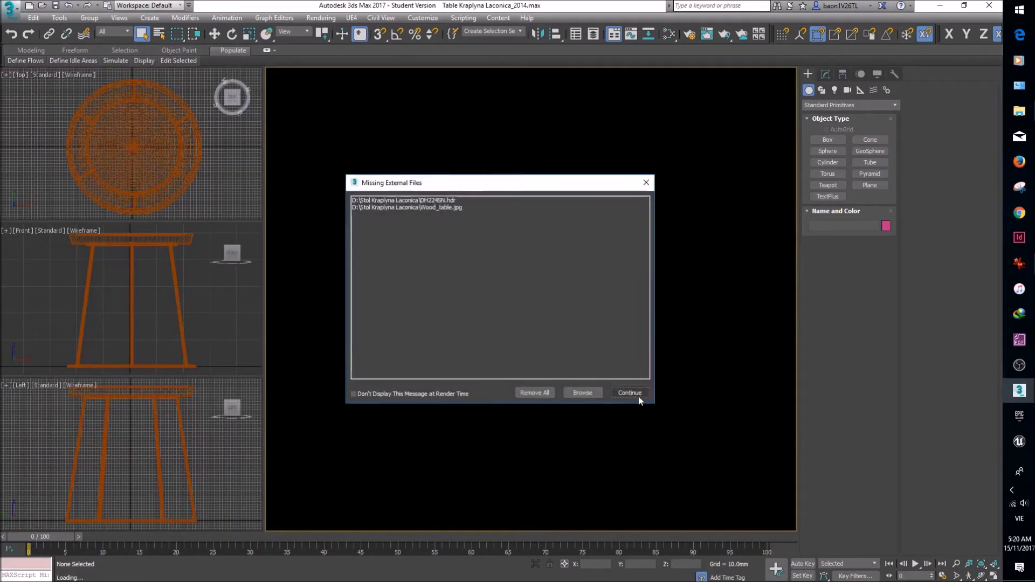
pyautogui.click(639, 394)
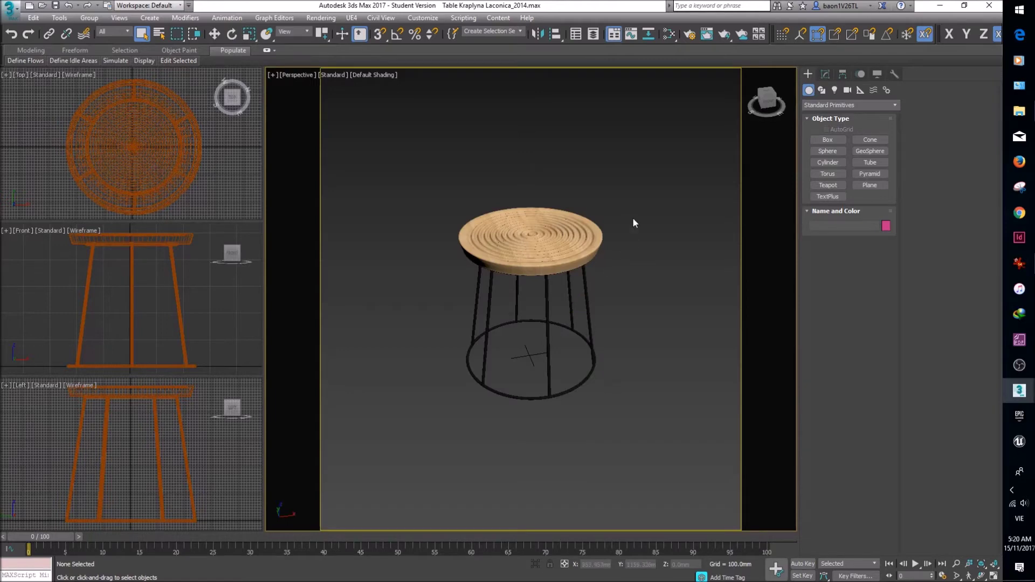
# Step: Open the Slate Material Editor and load the table top's Wood material
pyautogui.press('m')
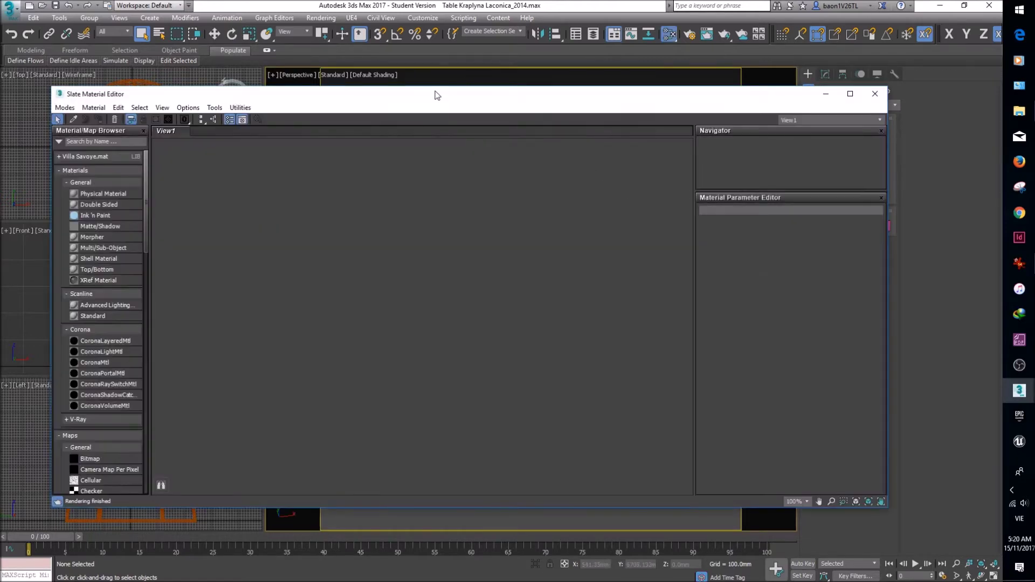
pyautogui.moveTo(437, 96); pyautogui.dragTo(840, 132)
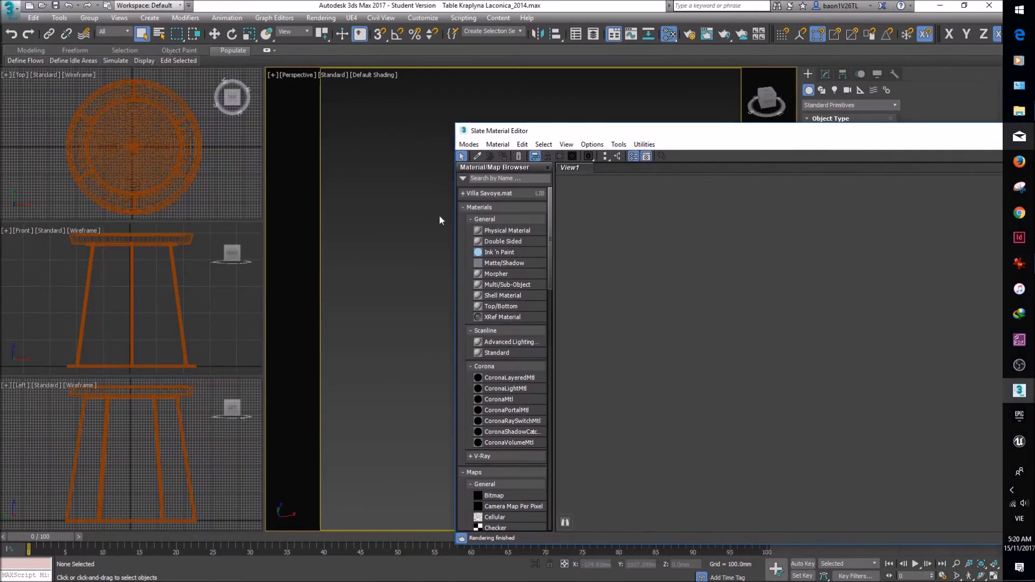
pyautogui.moveTo(456, 218); pyautogui.dragTo(765, 242)
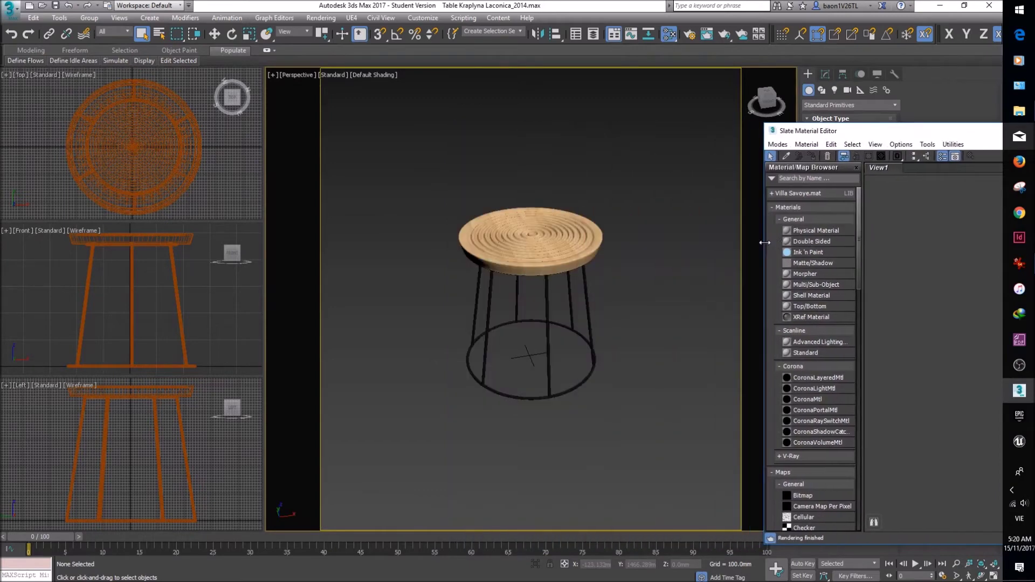
pyautogui.moveTo(836, 132); pyautogui.dragTo(773, 123)
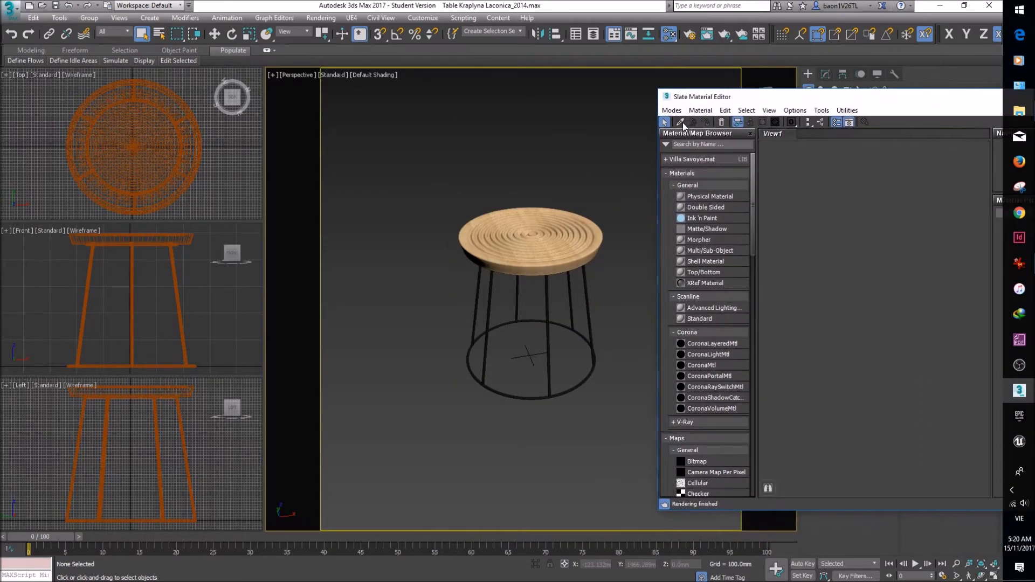
pyautogui.click(575, 237)
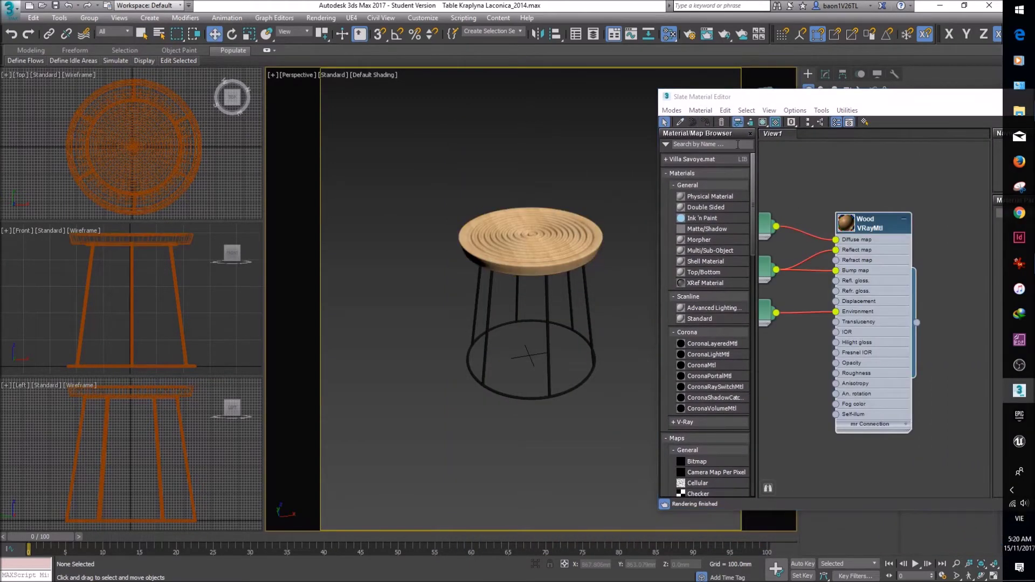
pyautogui.scroll(-2, 807, 201)
pyautogui.moveTo(808, 201)
pyautogui.mouseDown(button='middle')
pyautogui.moveTo(865, 181)
pyautogui.moveTo(856, 153)
pyautogui.mouseUp(button='middle')
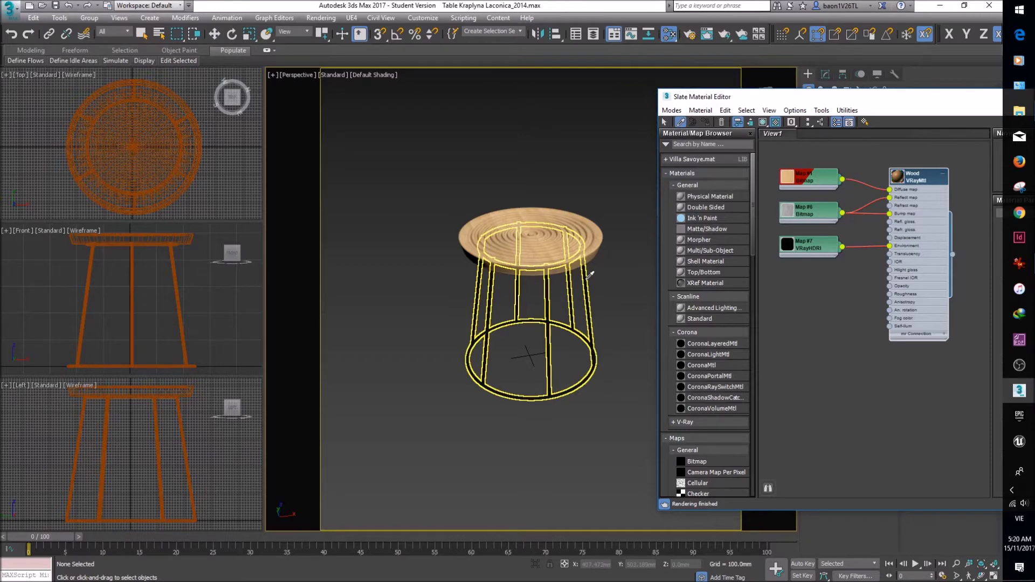
# Step: Load the legs' Painted material, close the editor, then select and deselect the whole table
pyautogui.click(582, 284)
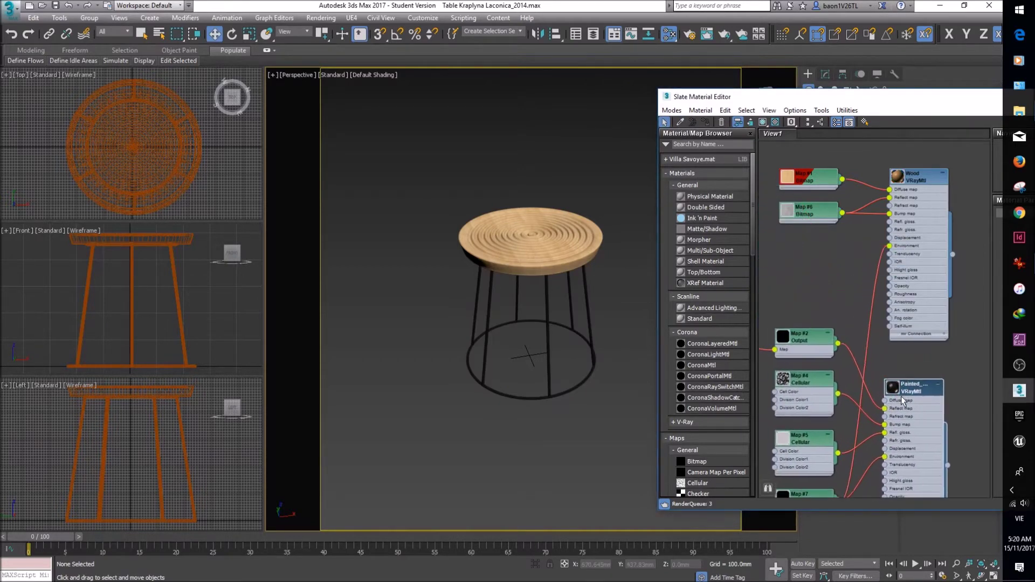
pyautogui.moveTo(854, 254); pyautogui.dragTo(913, 389)
pyautogui.scroll(-5, 891, 360)
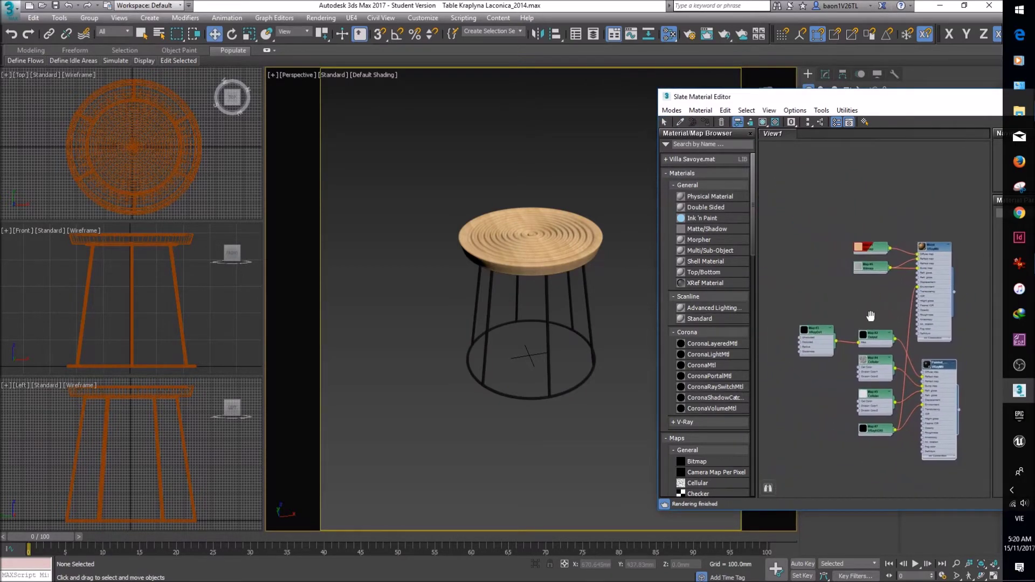
pyautogui.moveTo(868, 105); pyautogui.dragTo(431, 96)
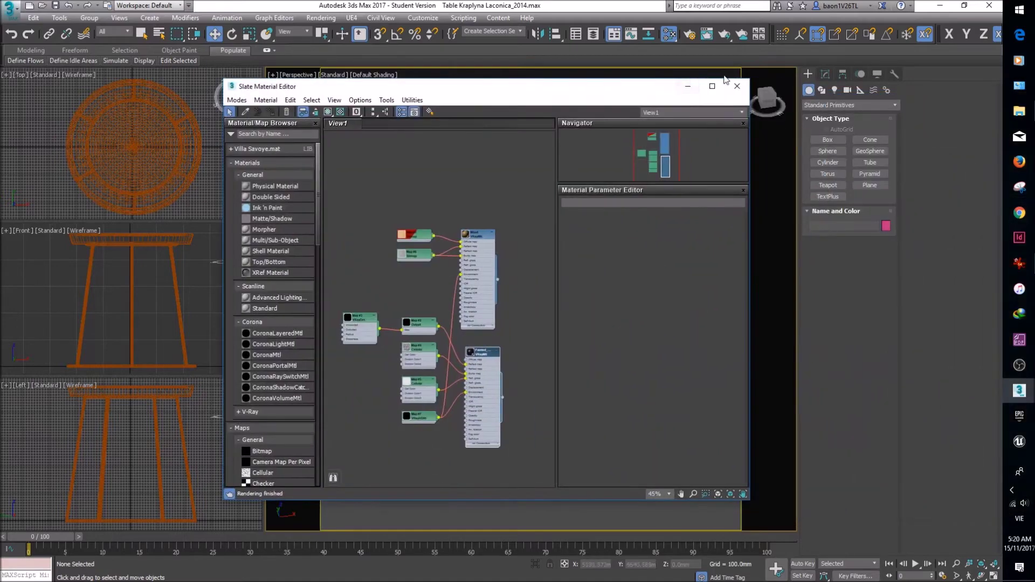
pyautogui.click(737, 87)
pyautogui.hotkey('ctrl', 'a')
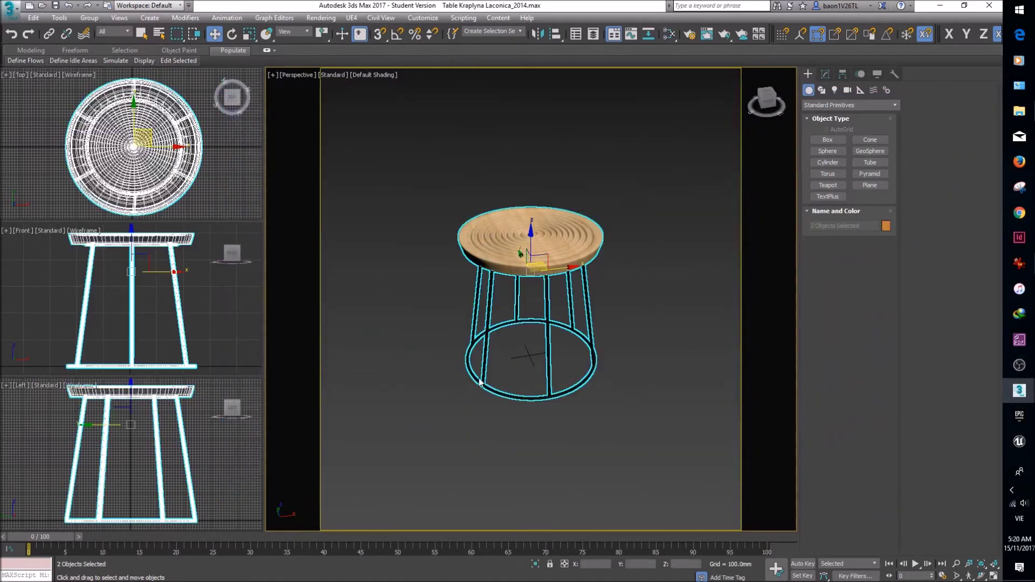
pyautogui.click(600, 175)
# Step: Start an export and create a new Model_Chair folder under Projects
pyautogui.click(8, 9)
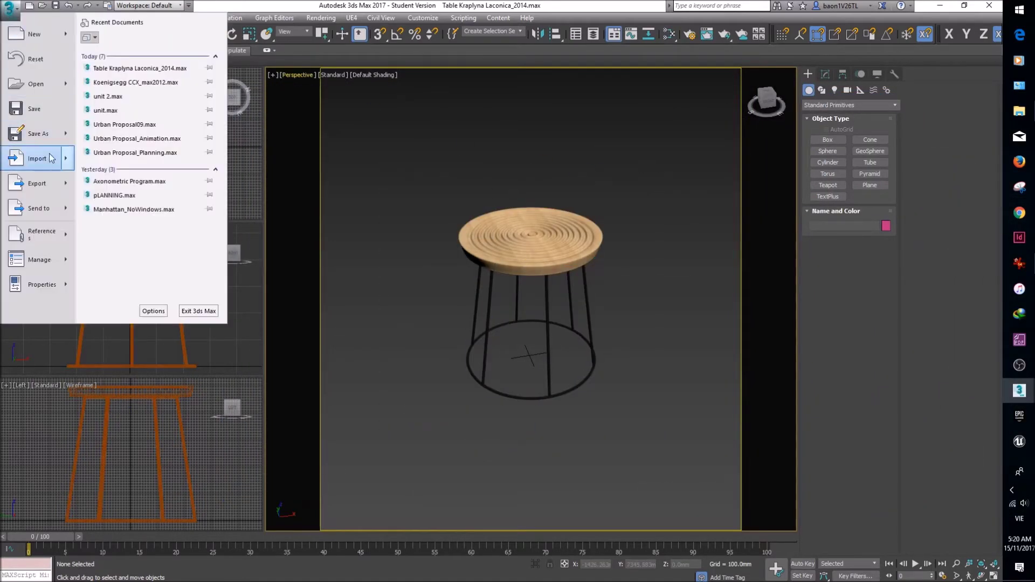
pyautogui.moveTo(67, 182)
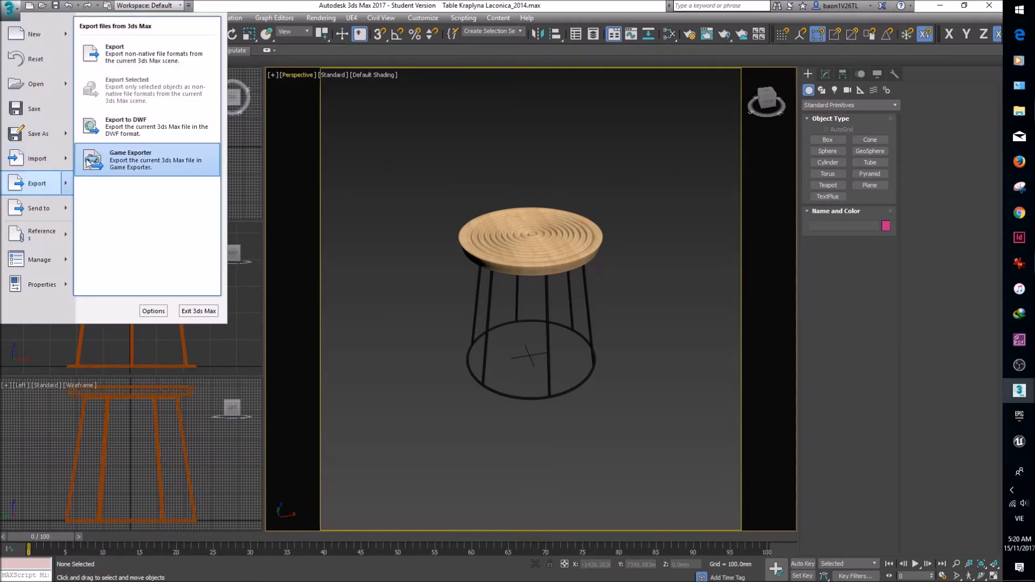
pyautogui.click(153, 61)
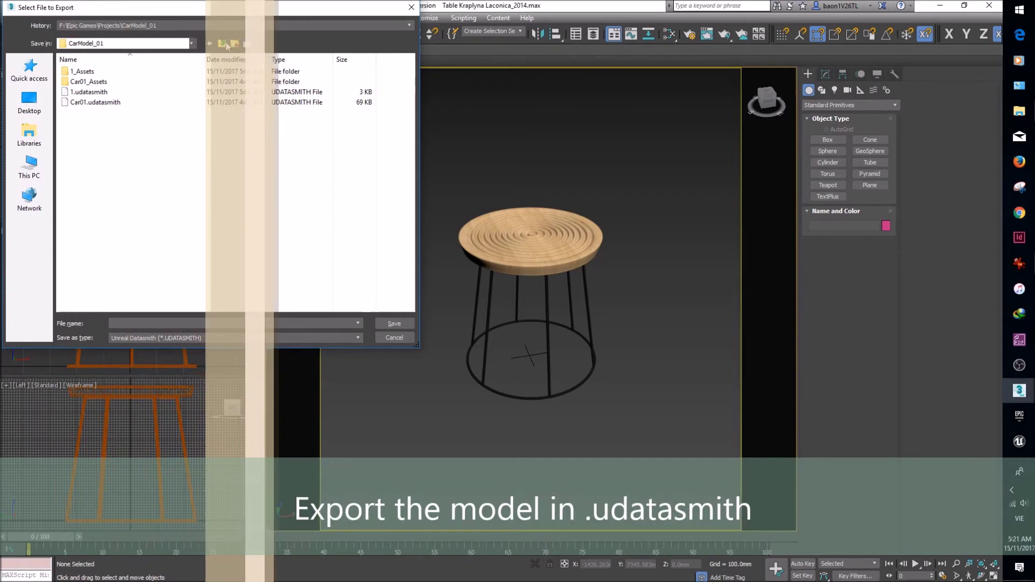
pyautogui.click(223, 44)
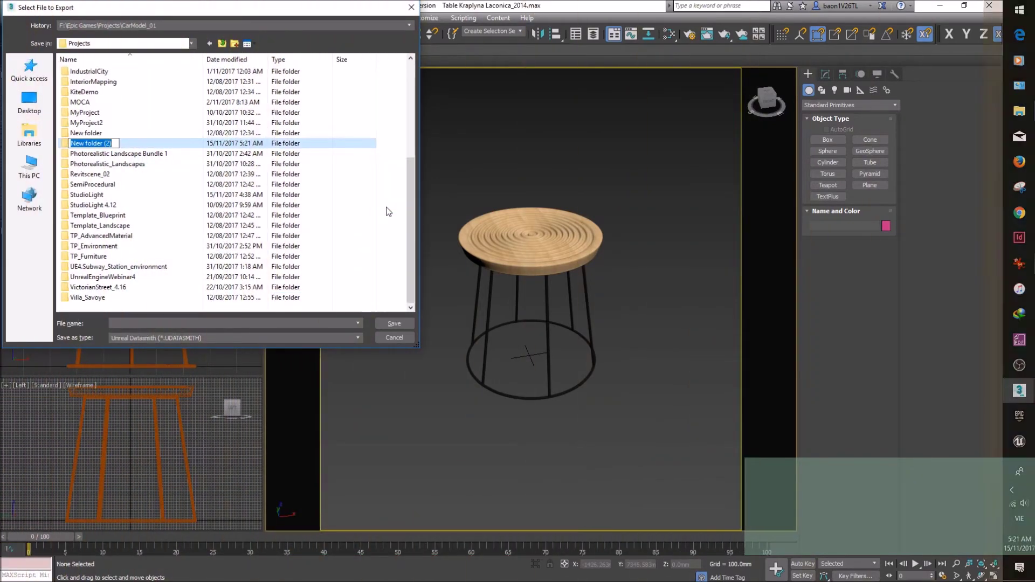
pyautogui.write('Model_Chair')
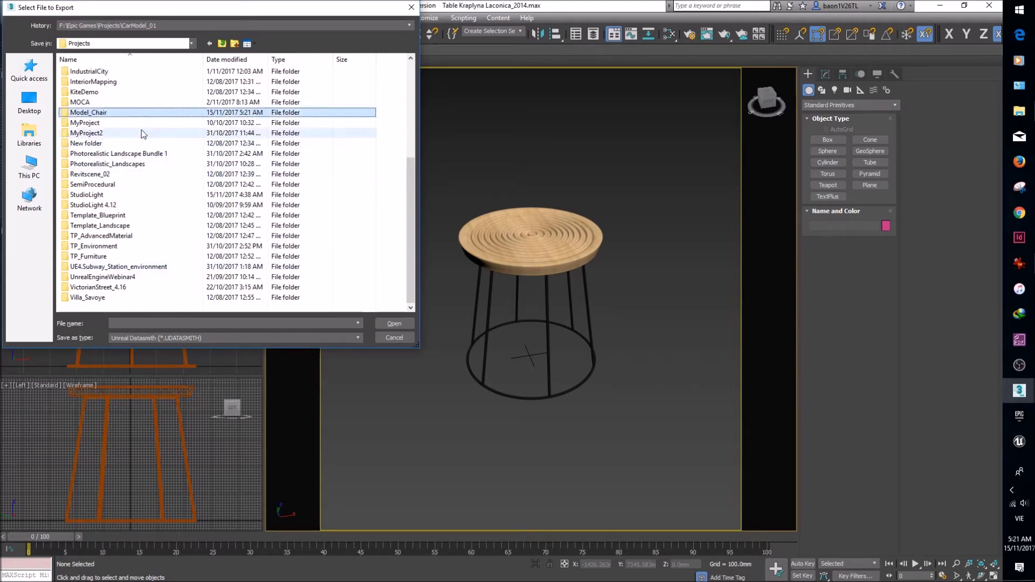
pyautogui.doubleClick(135, 114)
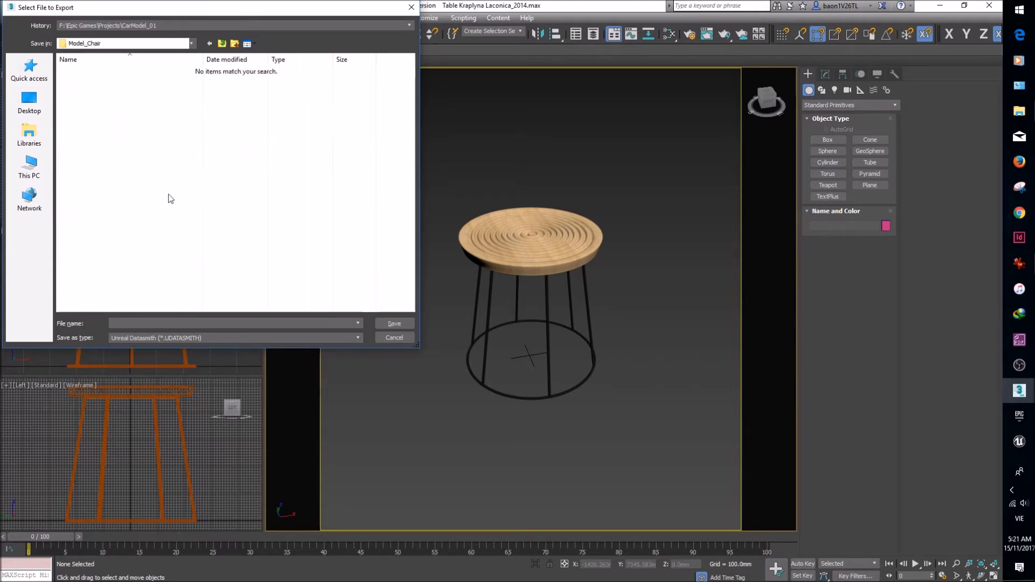
pyautogui.click(183, 326)
pyautogui.write('01')
# Step: Save as Unreal Datasmith file 01 with nearest power-of-2 texture resizing, dismissing the warnings
pyautogui.click(184, 336)
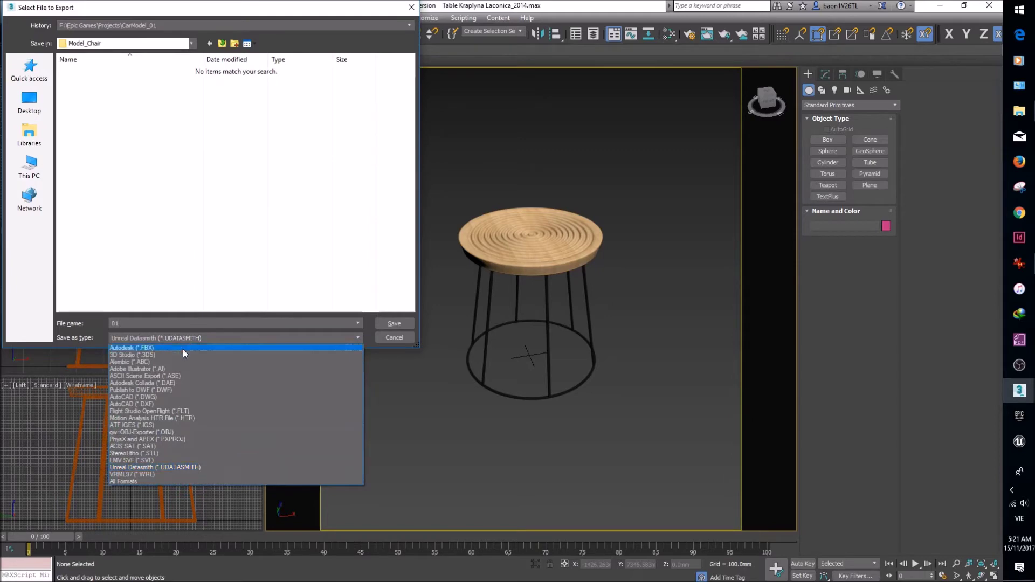
pyautogui.click(166, 467)
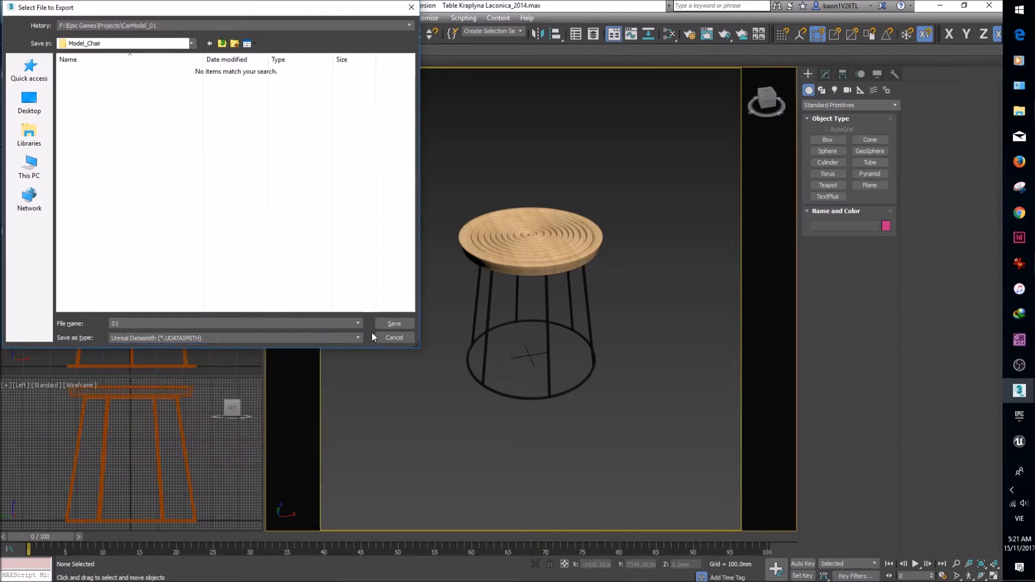
pyautogui.click(387, 326)
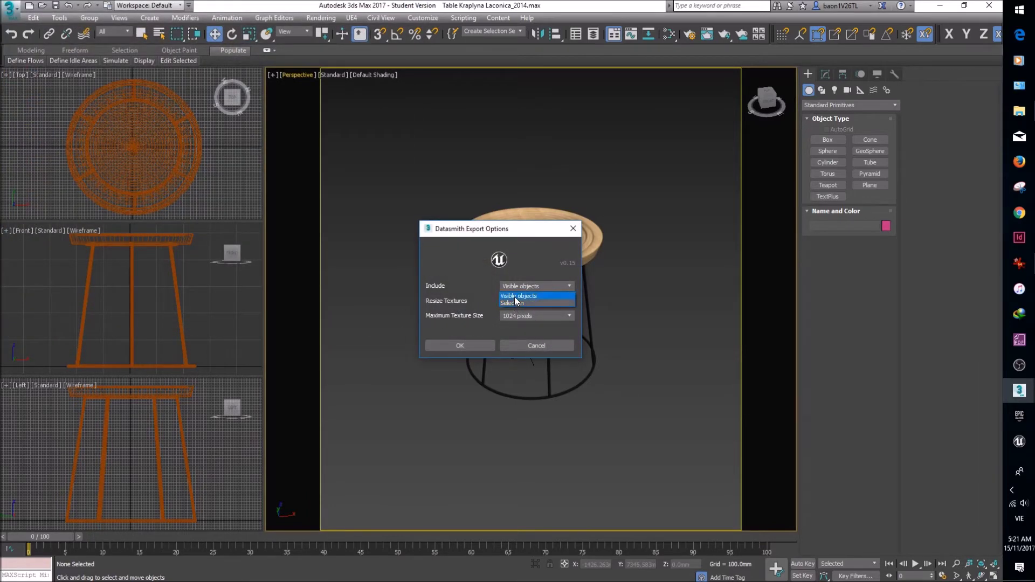
pyautogui.click(524, 300)
pyautogui.click(519, 316)
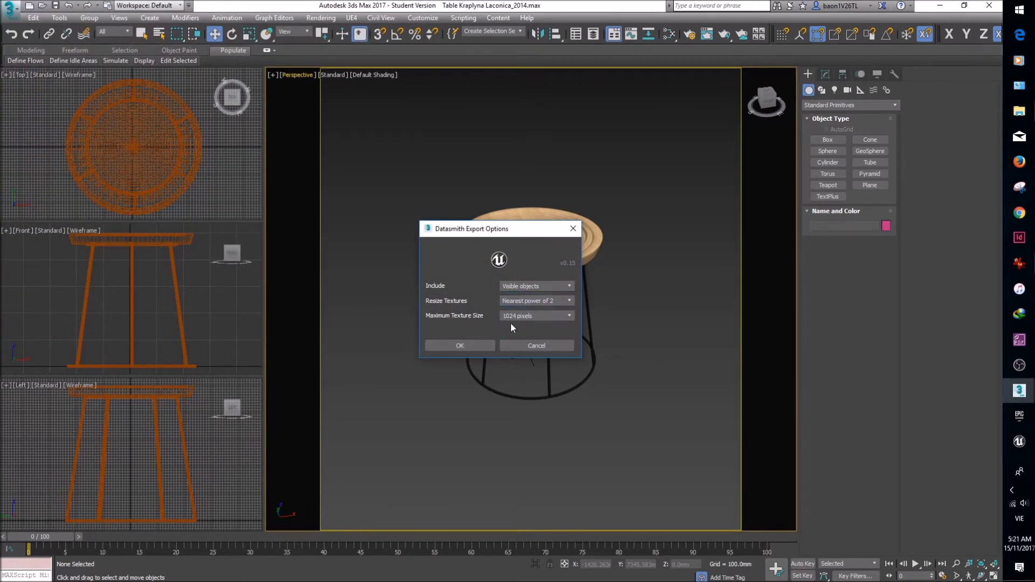
pyautogui.click(478, 343)
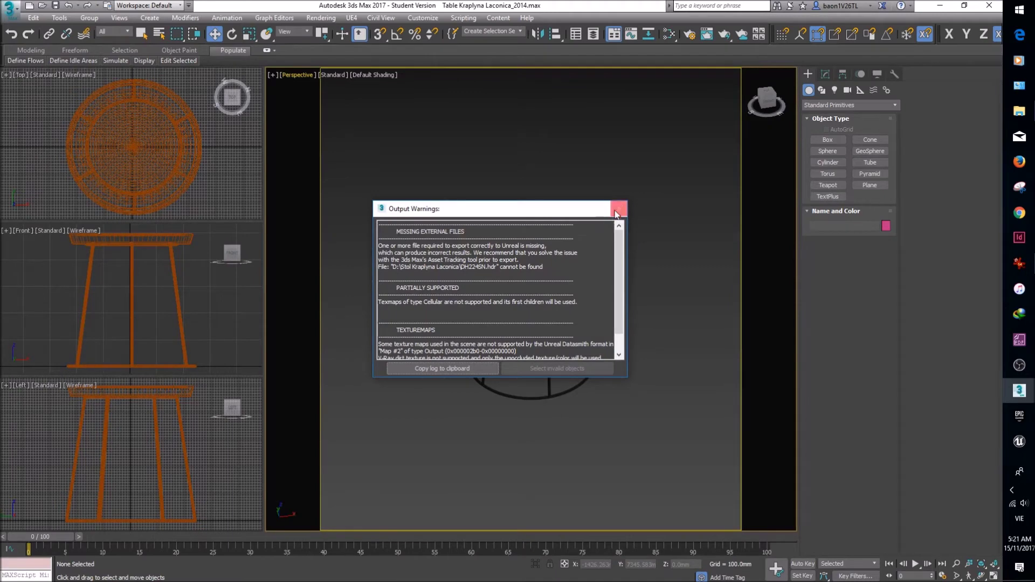
pyautogui.click(618, 213)
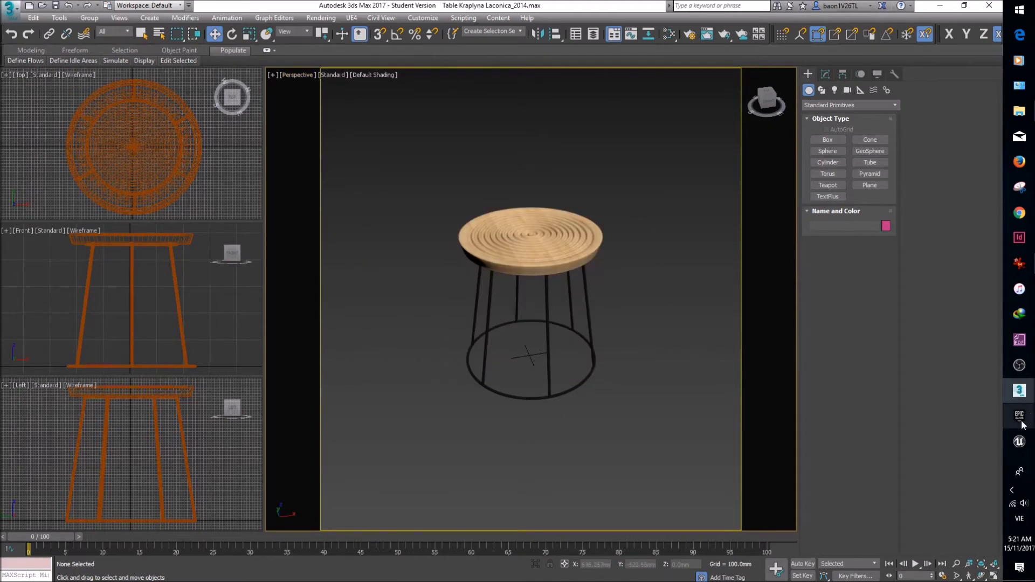
# Step: In Unreal Engine, choose Projects/Model_Chair/01.udatasmith for import
pyautogui.moveTo(1018, 423)
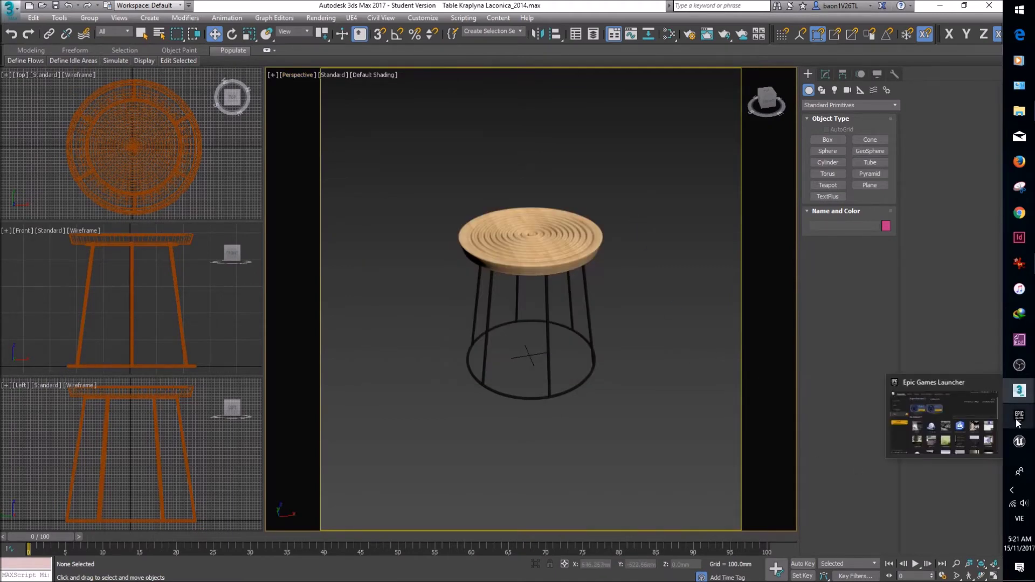
pyautogui.click(1019, 441)
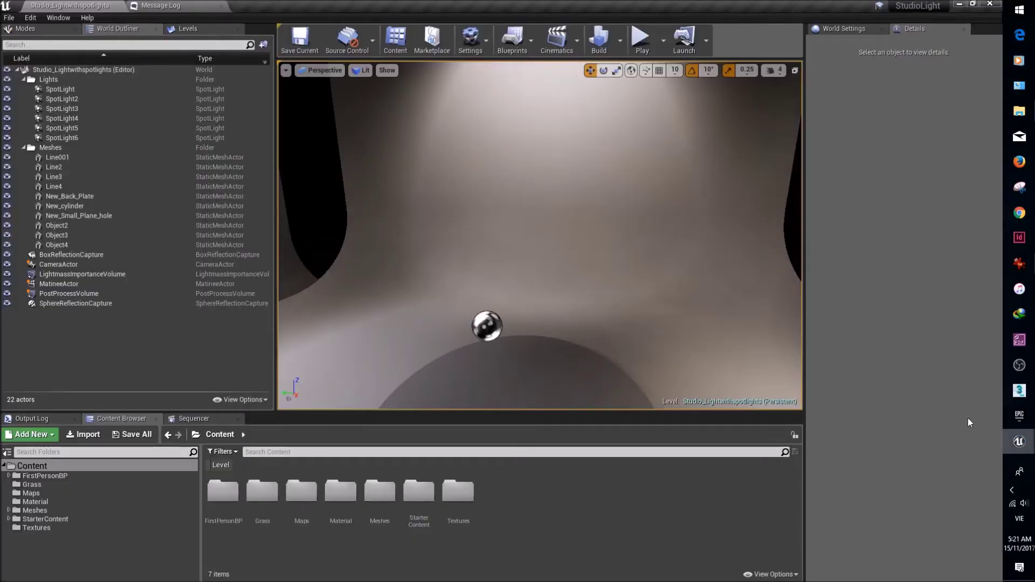
pyautogui.moveTo(649, 305); pyautogui.dragTo(649, 305, button='right')
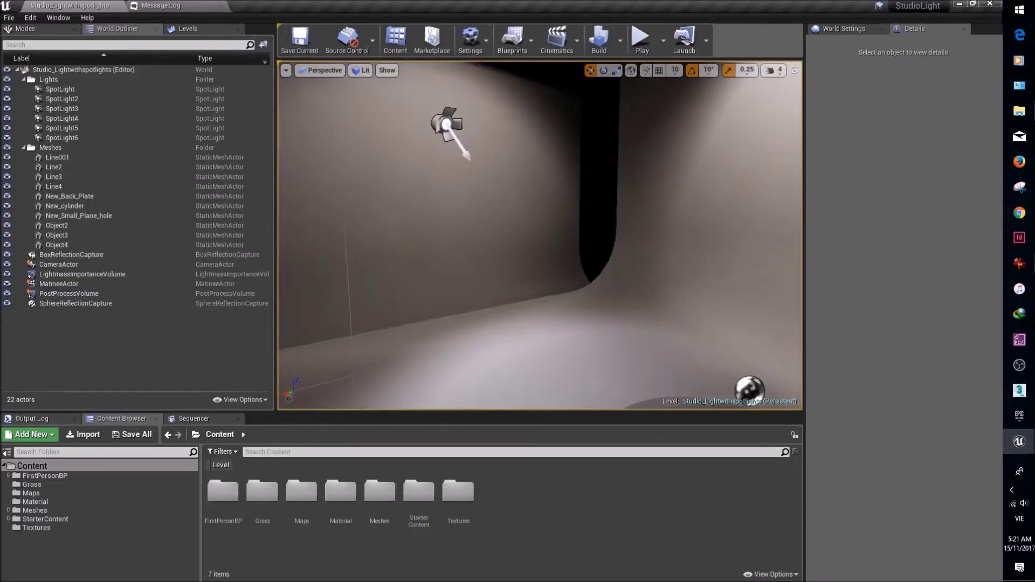
pyautogui.click(101, 431)
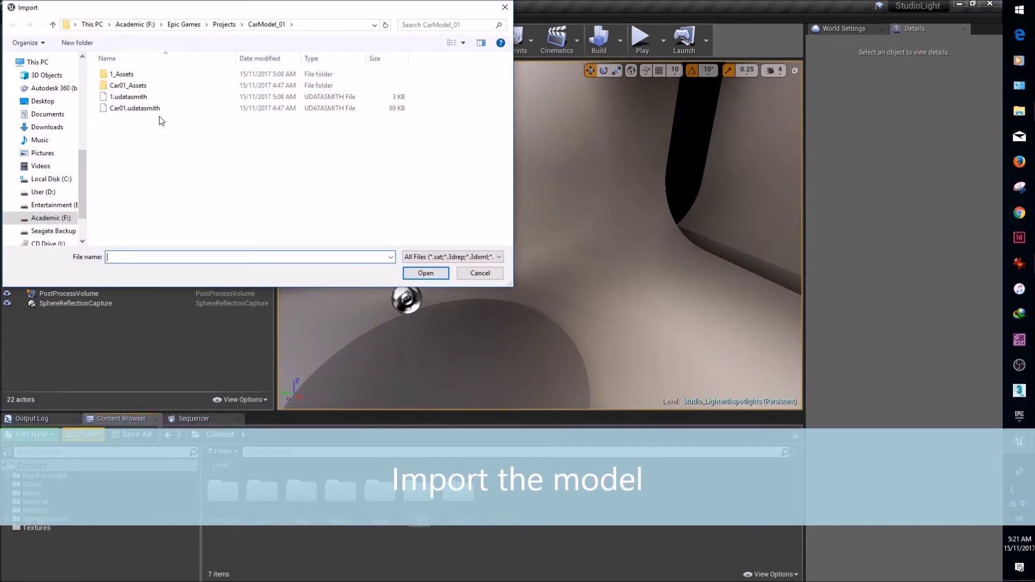
pyautogui.click(144, 97)
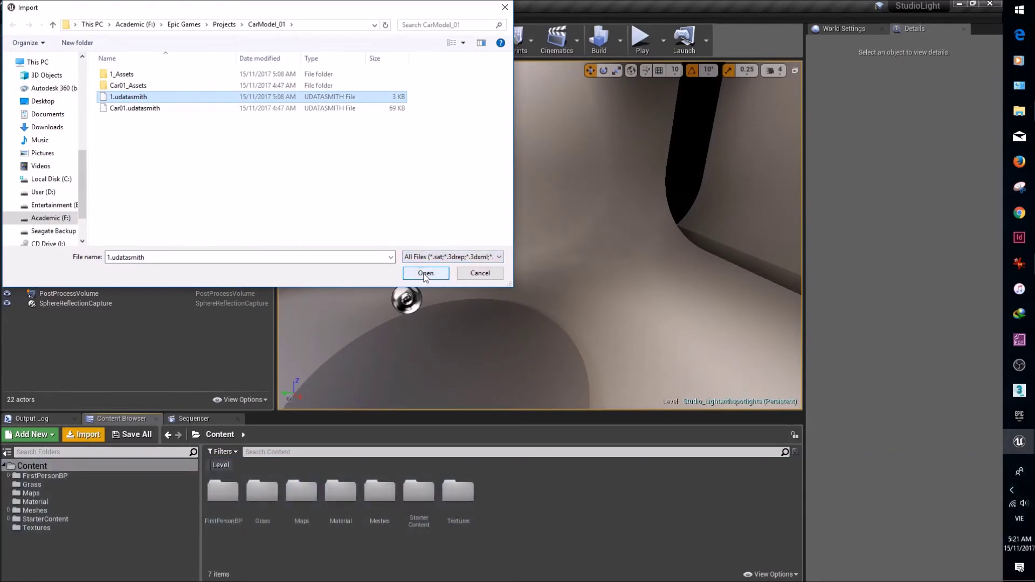
pyautogui.click(239, 26)
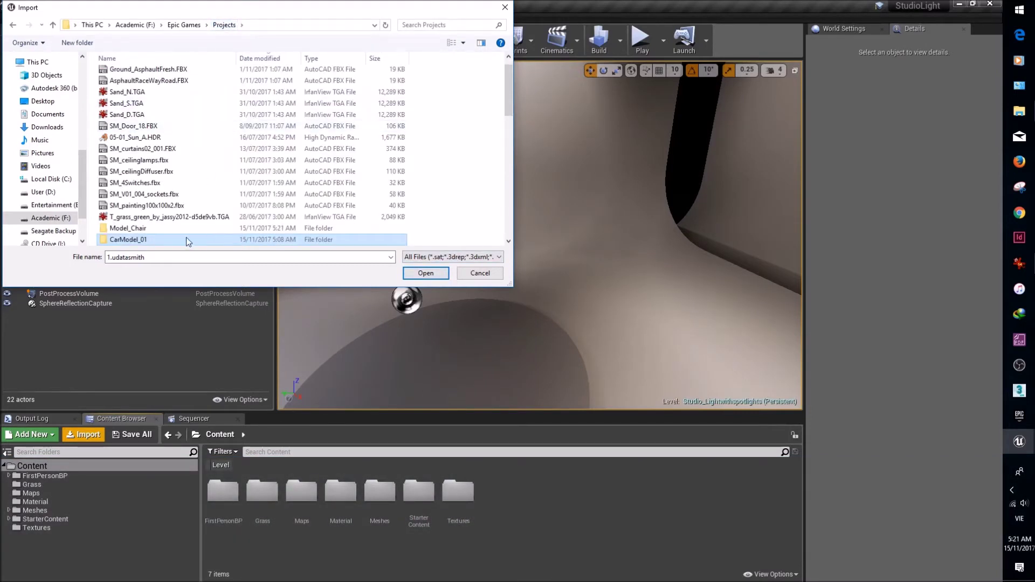
pyautogui.scroll(-1, 168, 199)
pyautogui.doubleClick(169, 199)
pyautogui.click(148, 87)
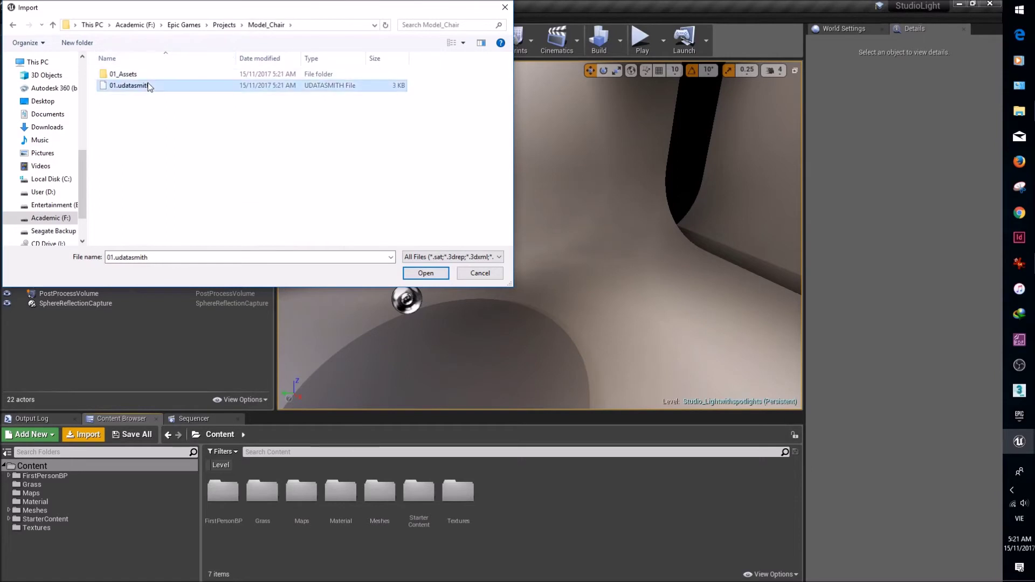
pyautogui.click(426, 274)
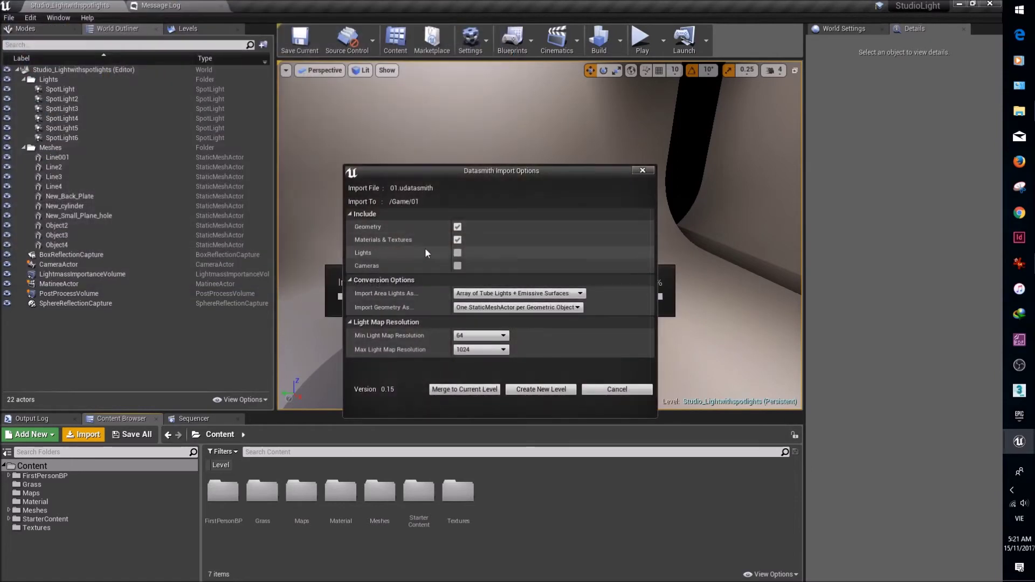
# Step: Include materials and textures, lights and cameras, then merge into the current level
pyautogui.click(457, 240)
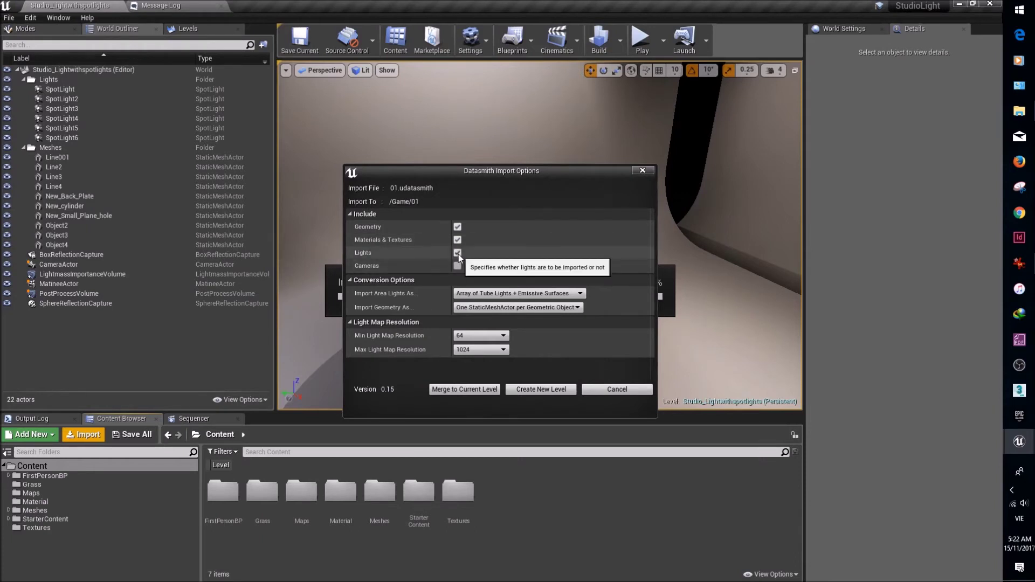
pyautogui.click(457, 253)
pyautogui.click(458, 266)
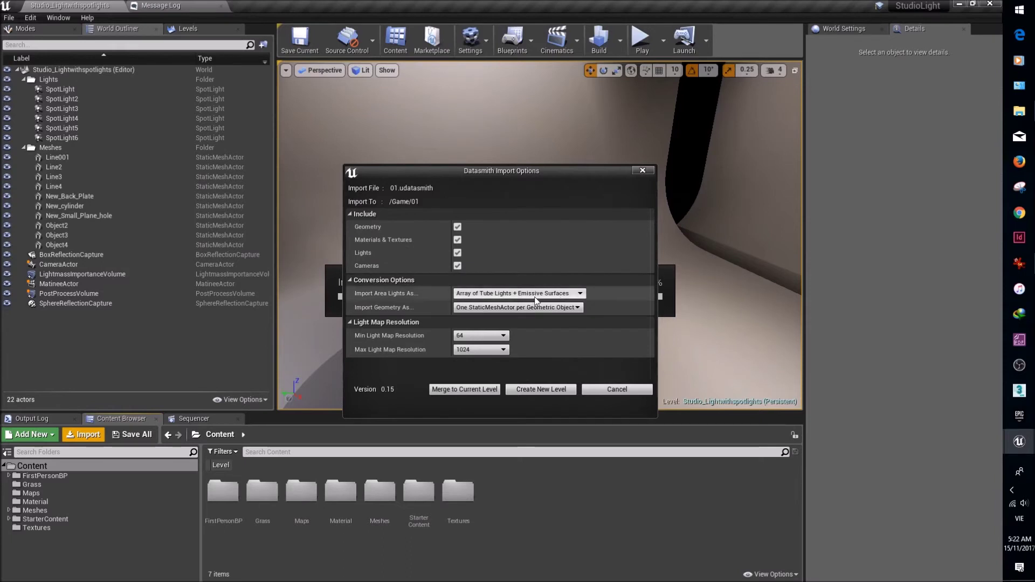
pyautogui.click(478, 390)
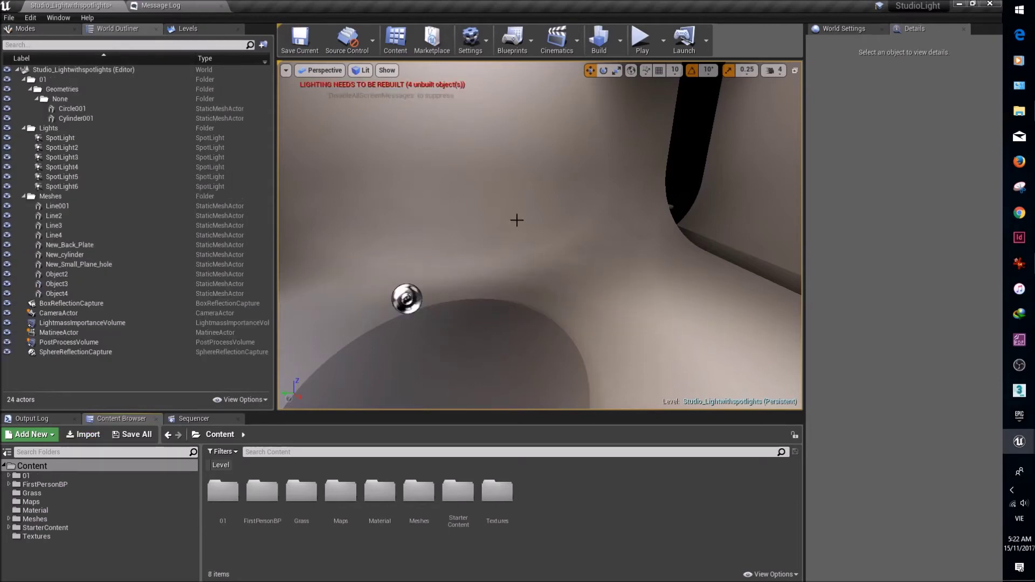
# Step: Select the stool parts Circle001 and Cylinder001 and move the stool onto the studio floor
pyautogui.click(115, 108)
pyautogui.keyDown('shift'); pyautogui.click(113, 119); pyautogui.keyUp('shift')
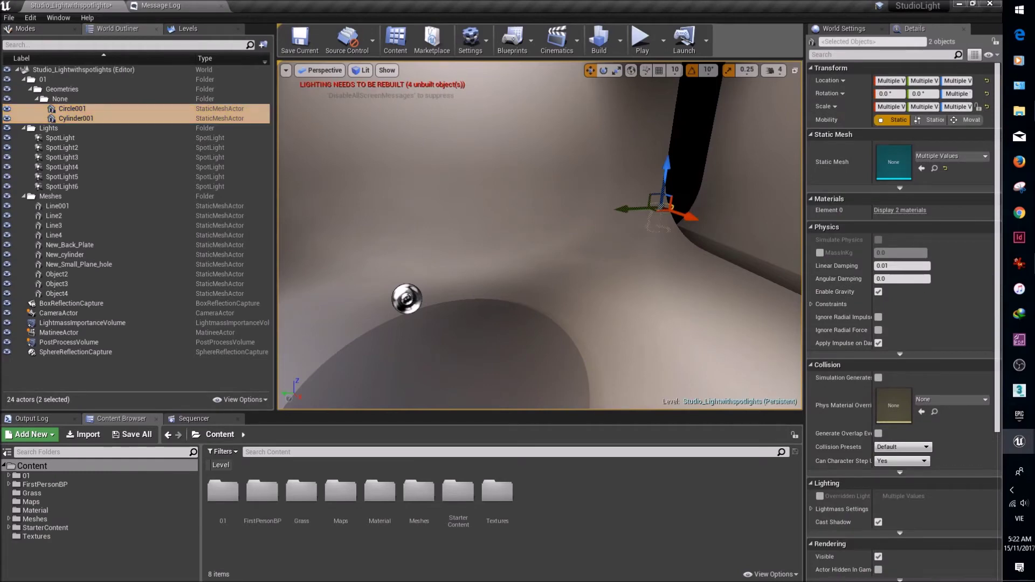
pyautogui.press('f')
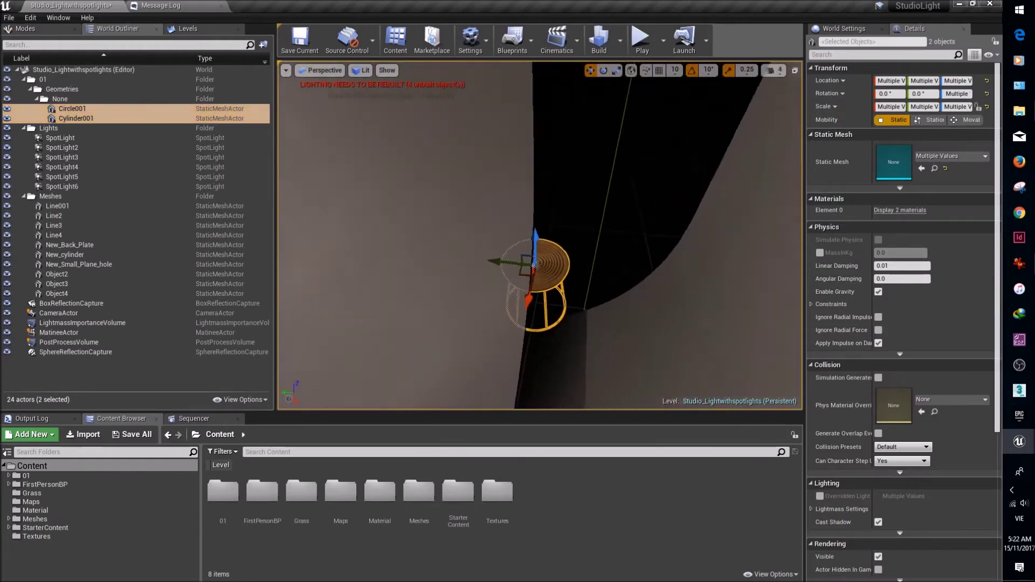
pyautogui.moveTo(548, 245); pyautogui.dragTo(542, 174)
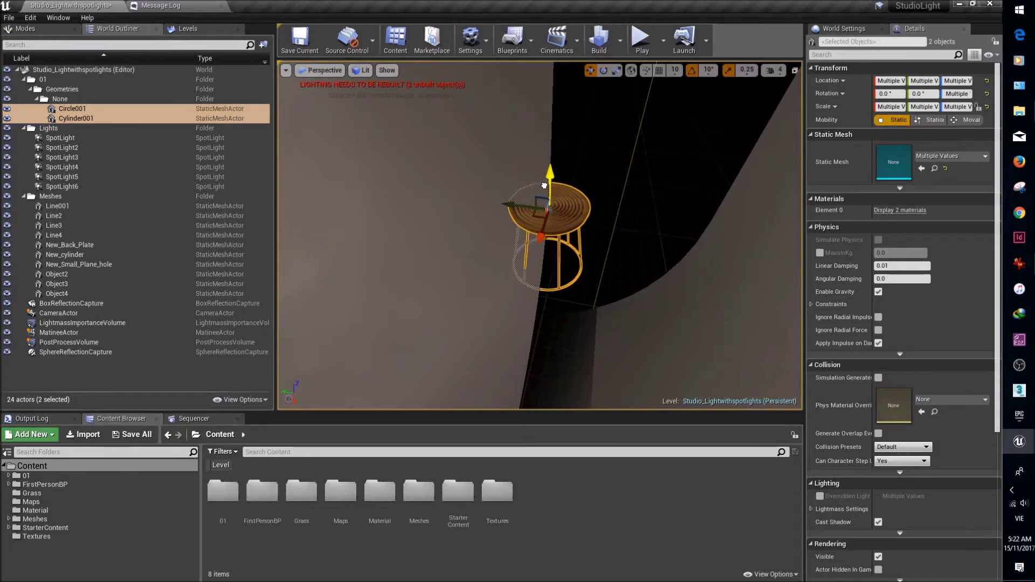
pyautogui.moveTo(533, 205); pyautogui.dragTo(608, 290)
pyautogui.moveTo(710, 276); pyautogui.dragTo(323, 332)
pyautogui.press('f')
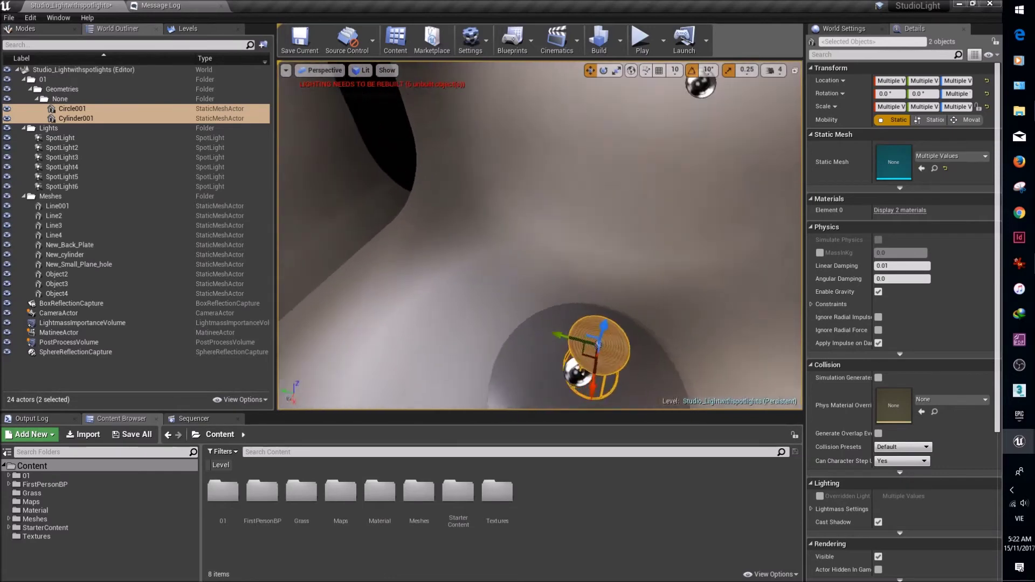
pyautogui.moveTo(453, 243); pyautogui.dragTo(438, 299)
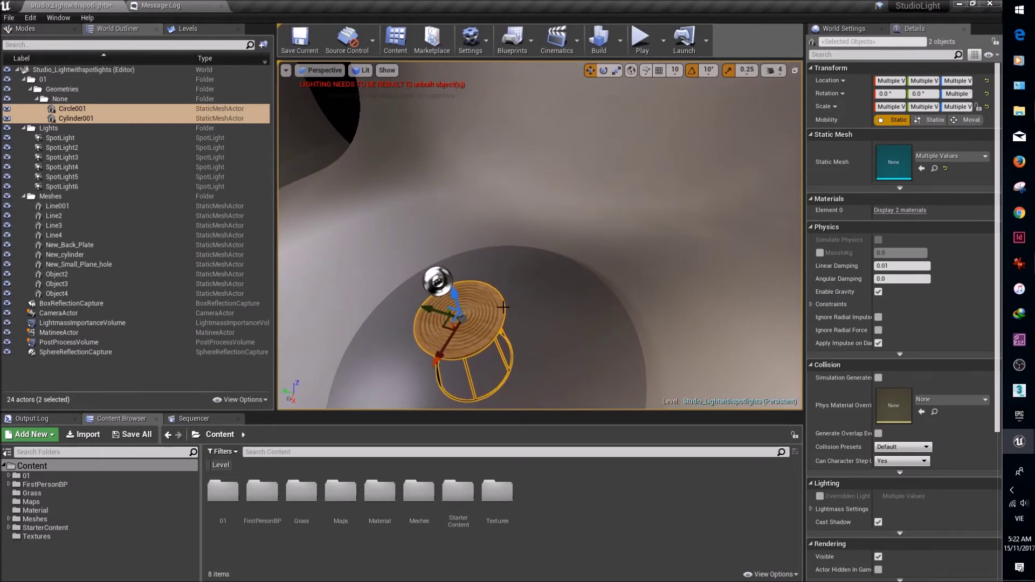
# Step: Orbit and zoom out to frame the whole stool, then select the New_Back_Plate backdrop wall
pyautogui.moveTo(472, 306)
pyautogui.keyDown('alt'); pyautogui.mouseDown()
pyautogui.moveTo(472, 226)
pyautogui.moveTo(514, 216)
pyautogui.mouseUp(); pyautogui.keyUp('alt')
pyautogui.press('g')
pyautogui.moveTo(587, 220)
pyautogui.keyDown('alt'); pyautogui.mouseDown()
pyautogui.moveTo(620, 226)
pyautogui.moveTo(589, 219)
pyautogui.mouseUp(); pyautogui.keyUp('alt')
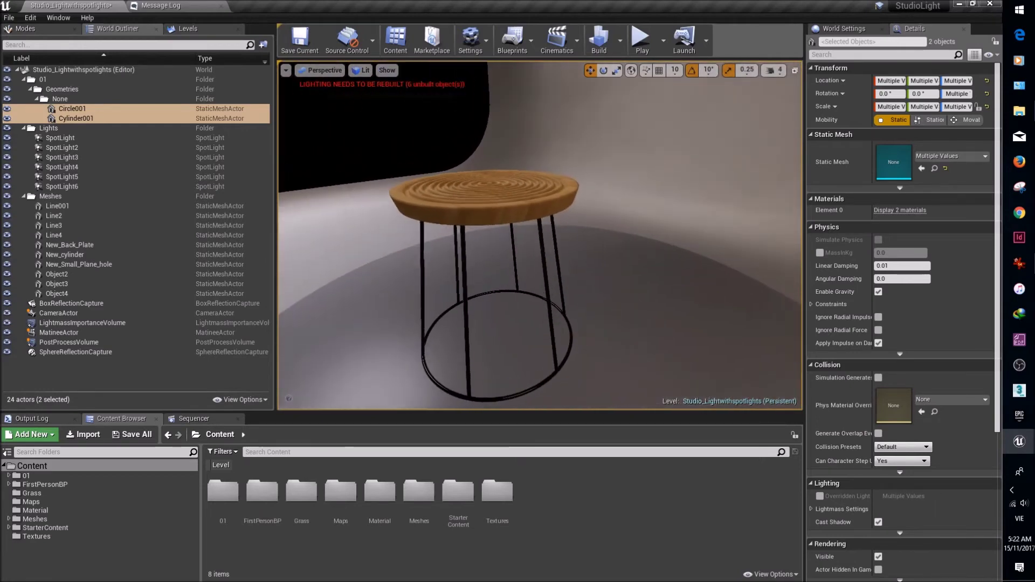
pyautogui.press('g')
pyautogui.scroll(-3, 539, 235)
pyautogui.scroll(-3, 539, 236)
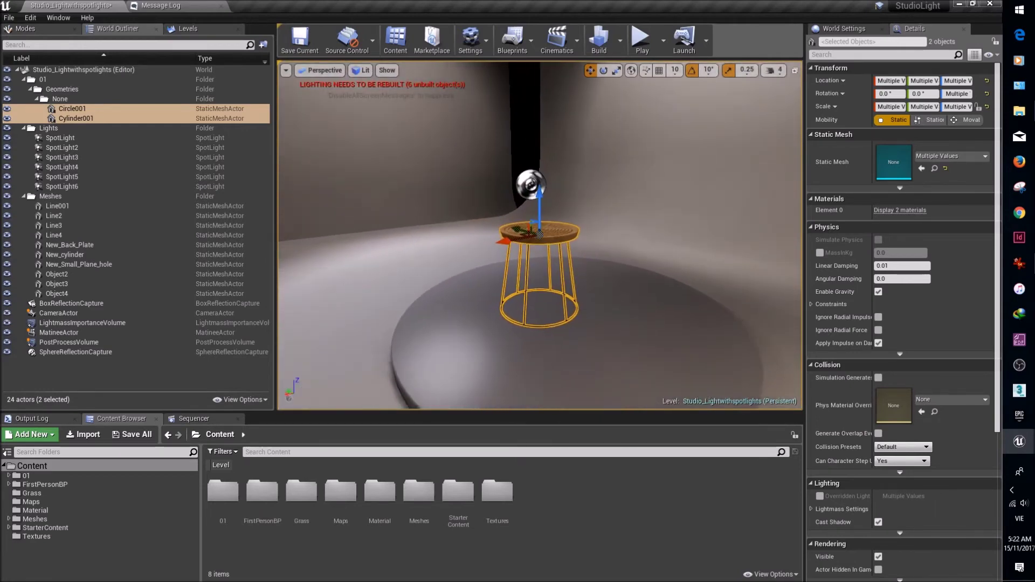
pyautogui.click(647, 206)
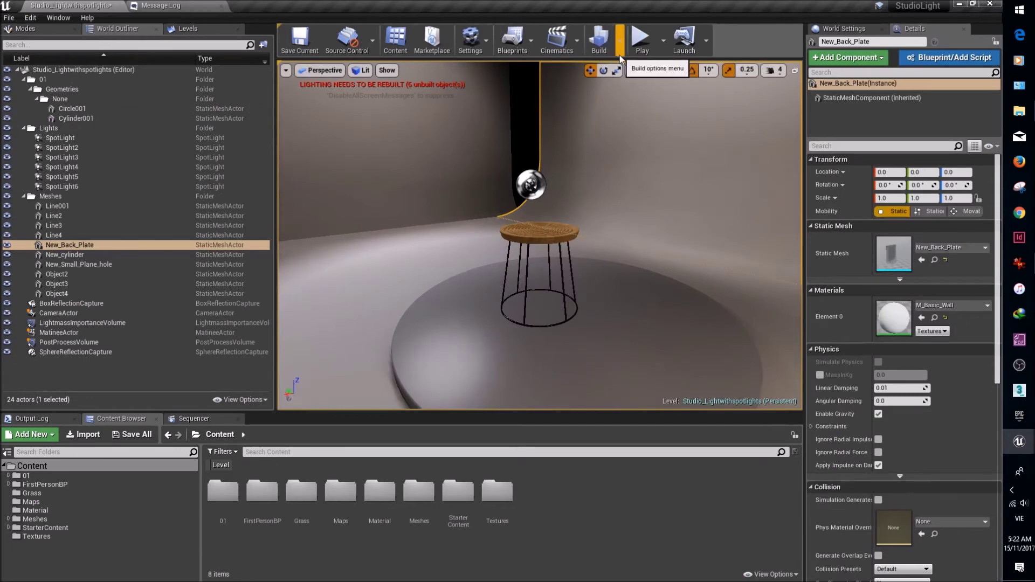
# Step: Run Build Lighting Only from the Build menu, then select the stool seat Cylinder001
pyautogui.click(620, 40)
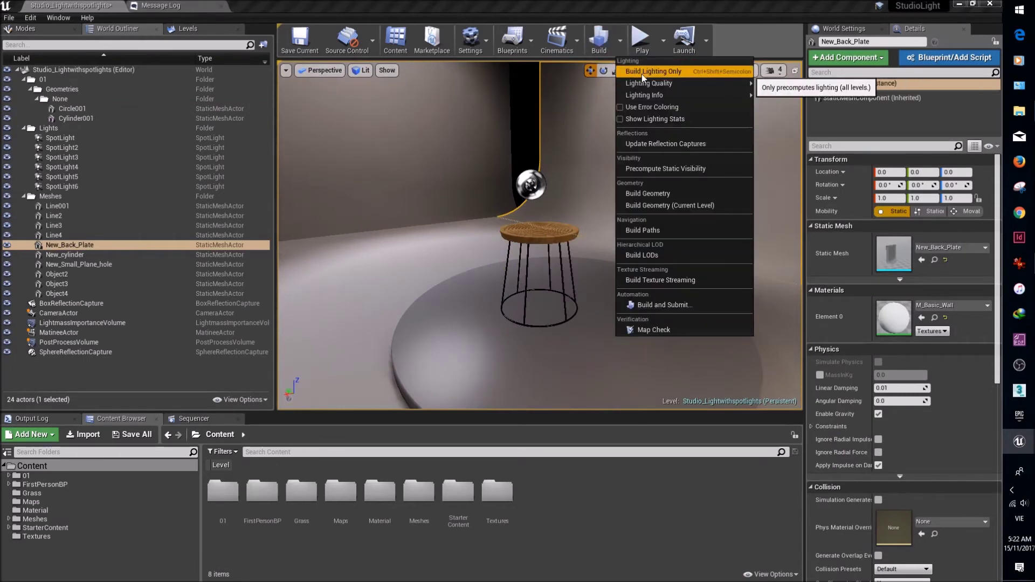
pyautogui.click(643, 75)
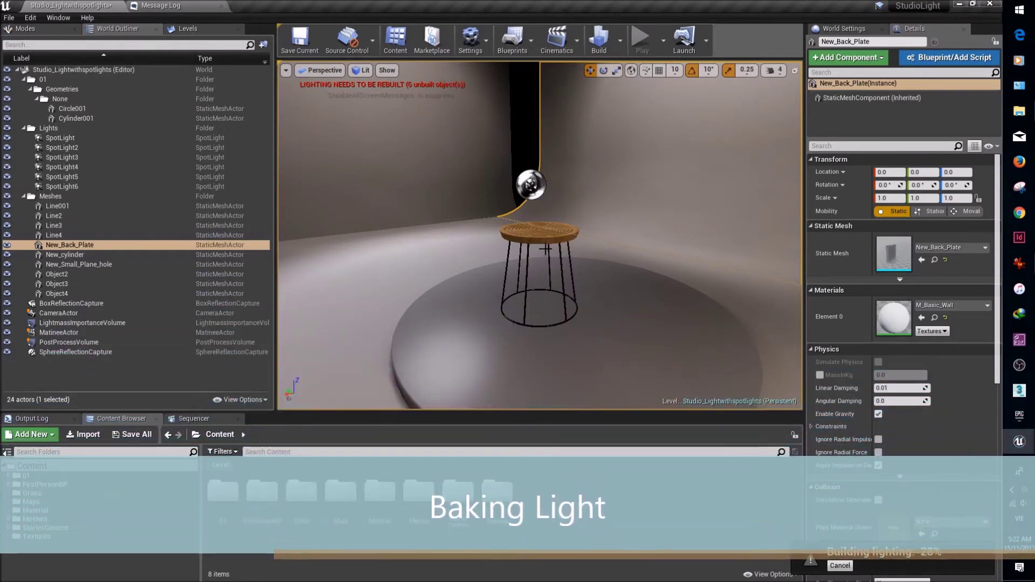
pyautogui.click(539, 231)
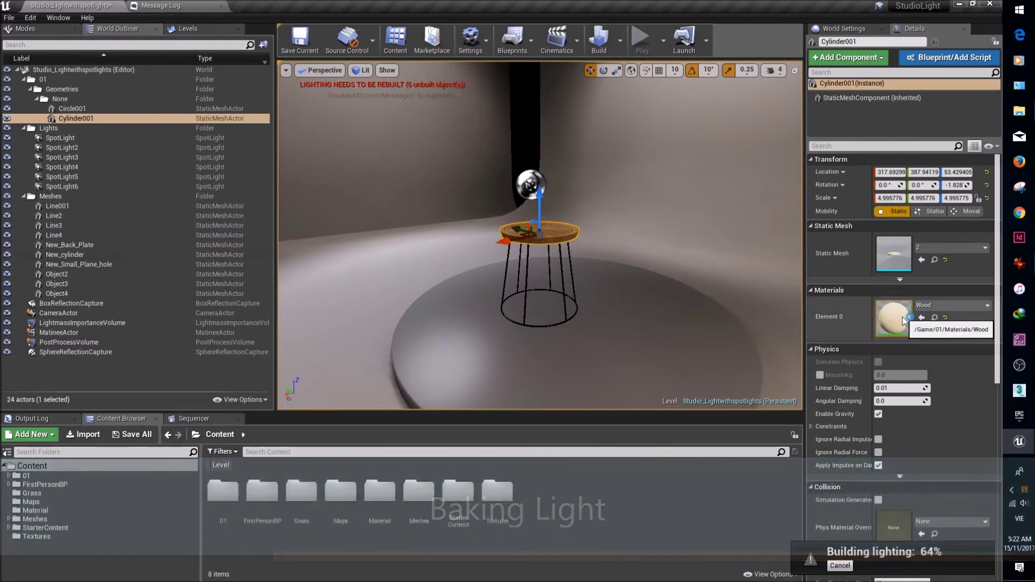
# Step: Open the seat's Wood material and inspect its base-colour Texture Sample, then select the tabletop in 3ds Max
pyautogui.doubleClick(901, 317)
pyautogui.scroll(-5, 545, 301)
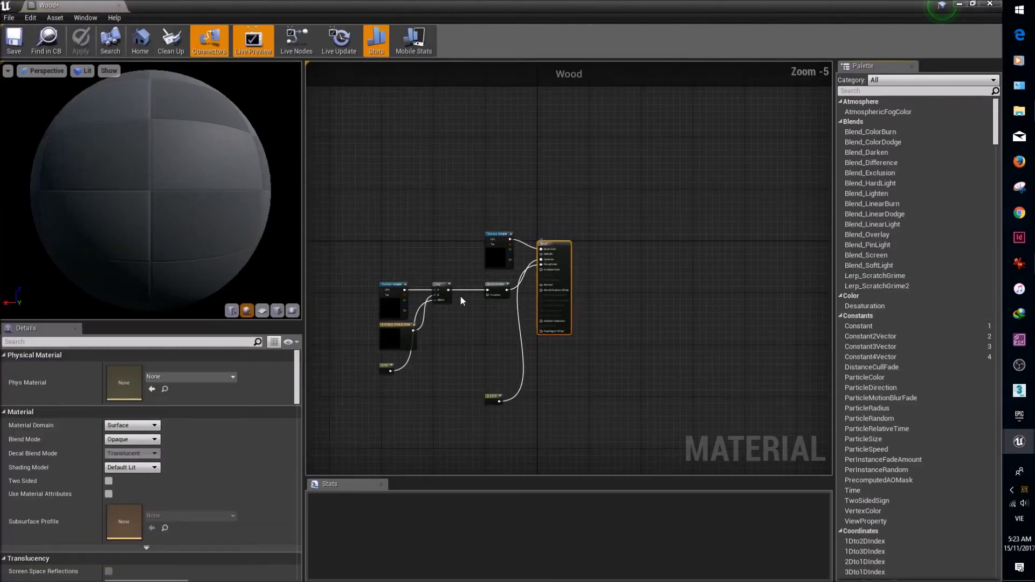
pyautogui.scroll(5, 538, 283)
pyautogui.click(678, 193)
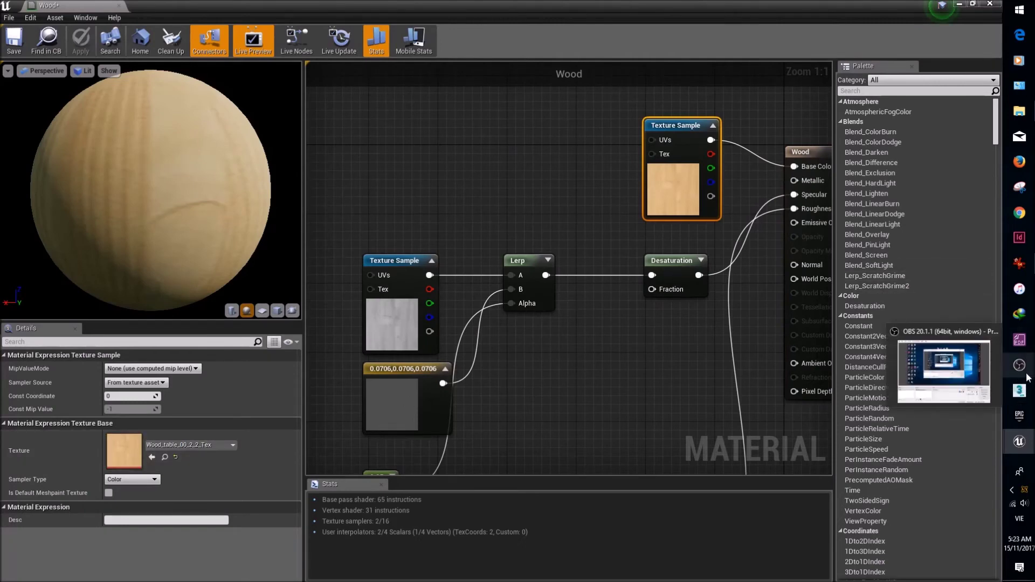
pyautogui.click(1025, 393)
pyautogui.click(532, 240)
# Step: In the Slate Material Editor, inspect Map #1's bitmap Wood_table_00.jpg, then return to Unreal's Wood material
pyautogui.press('m')
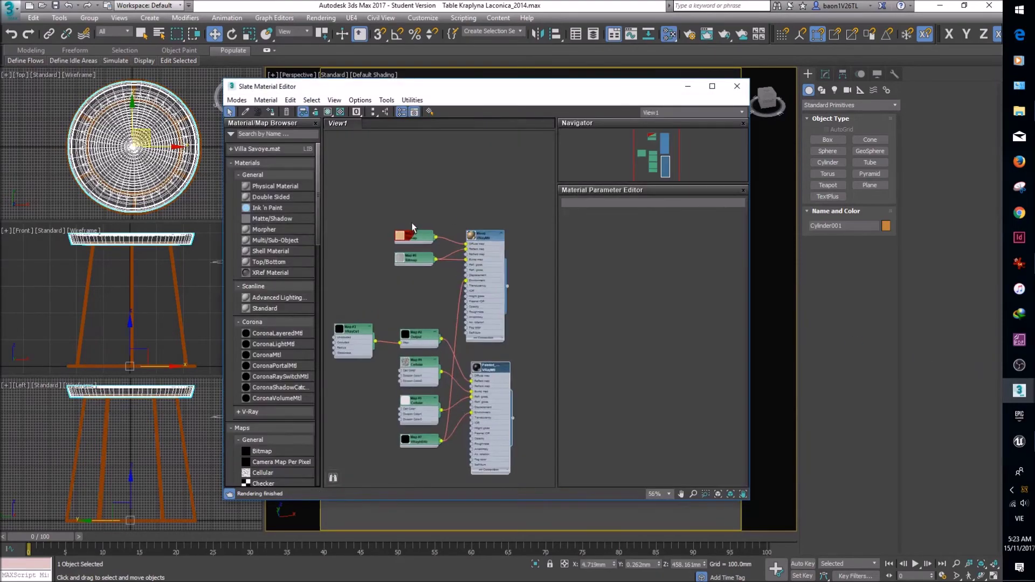
pyautogui.scroll(5, 412, 224)
pyautogui.doubleClick(415, 247)
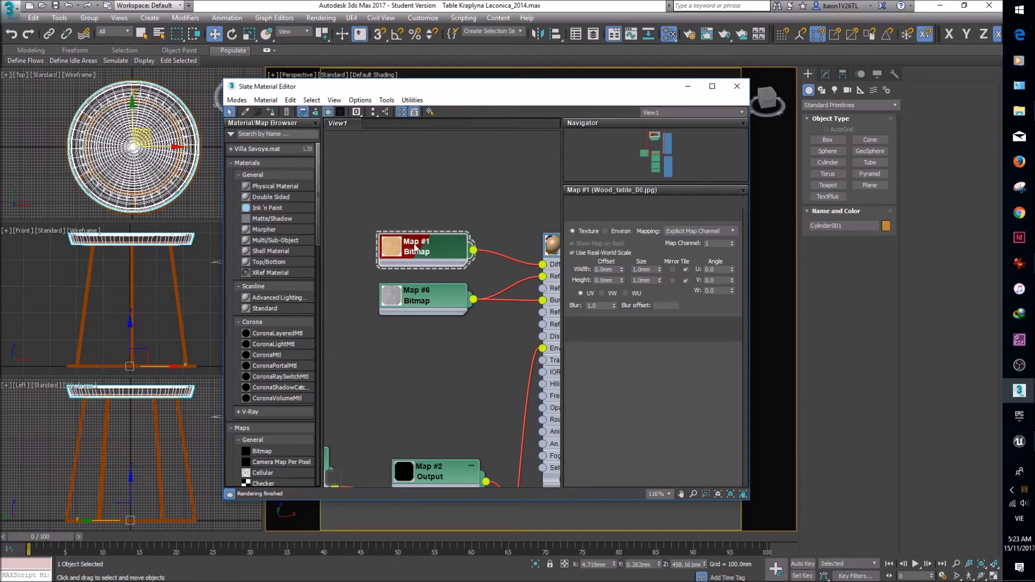
pyautogui.hotkey('alt', 'Tab')
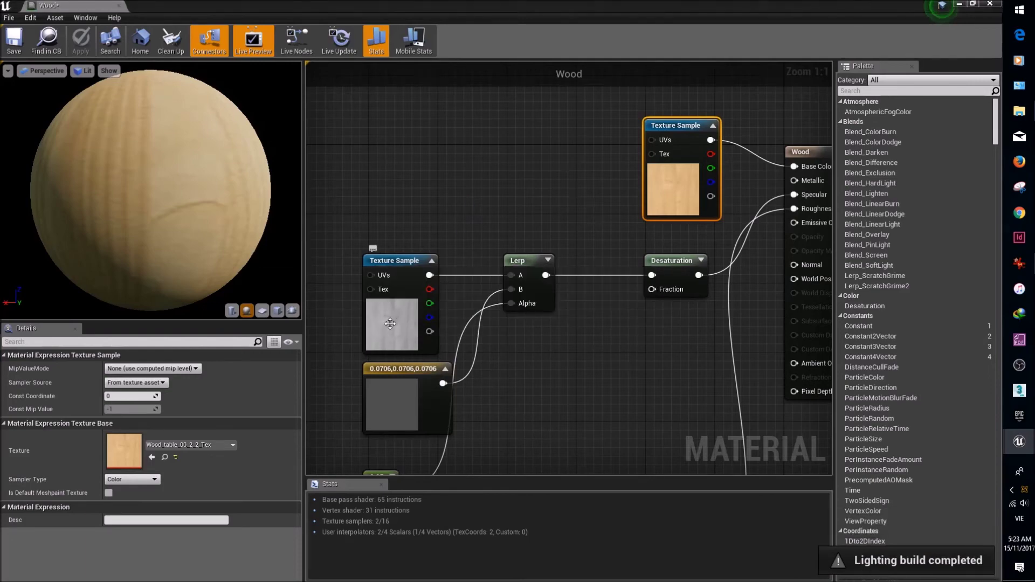
# Step: Compare the bump Texture Sample with 3ds Max's Map #6 Wood_table_bump.jpg, then close the Wood material editor
pyautogui.click(401, 270)
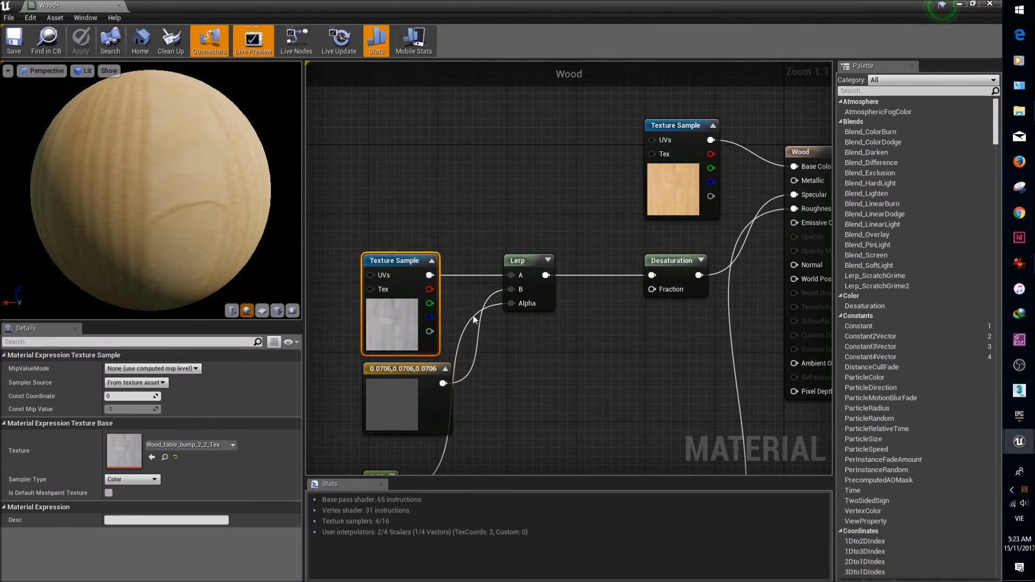
pyautogui.hotkey('alt', 'Tab')
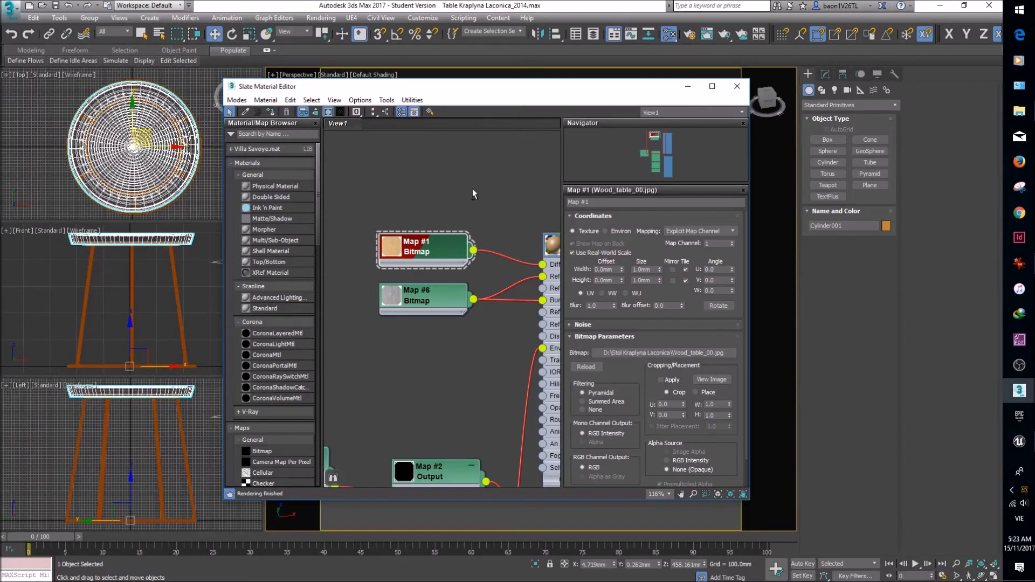
pyautogui.click(413, 297)
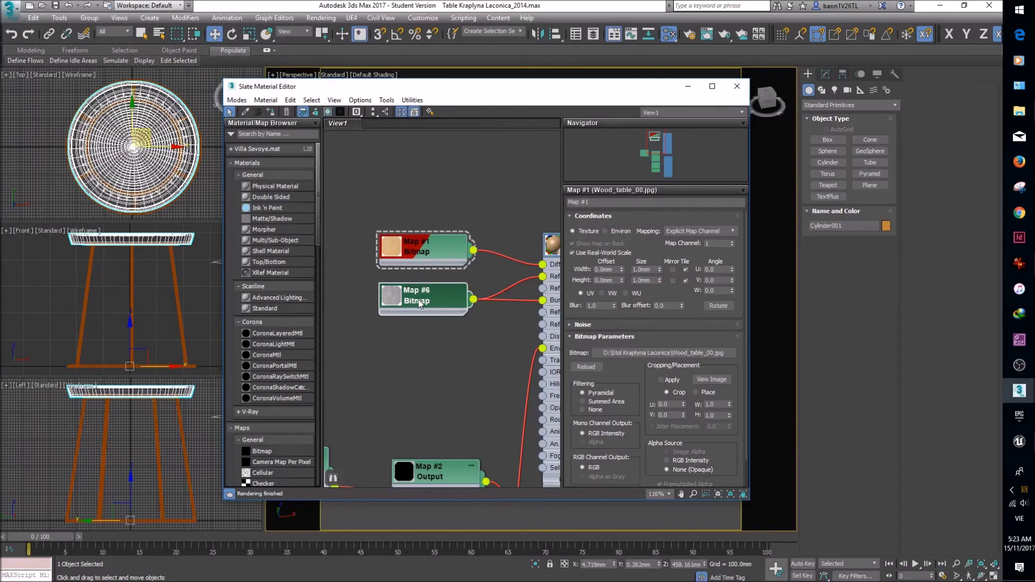
pyautogui.click(419, 303)
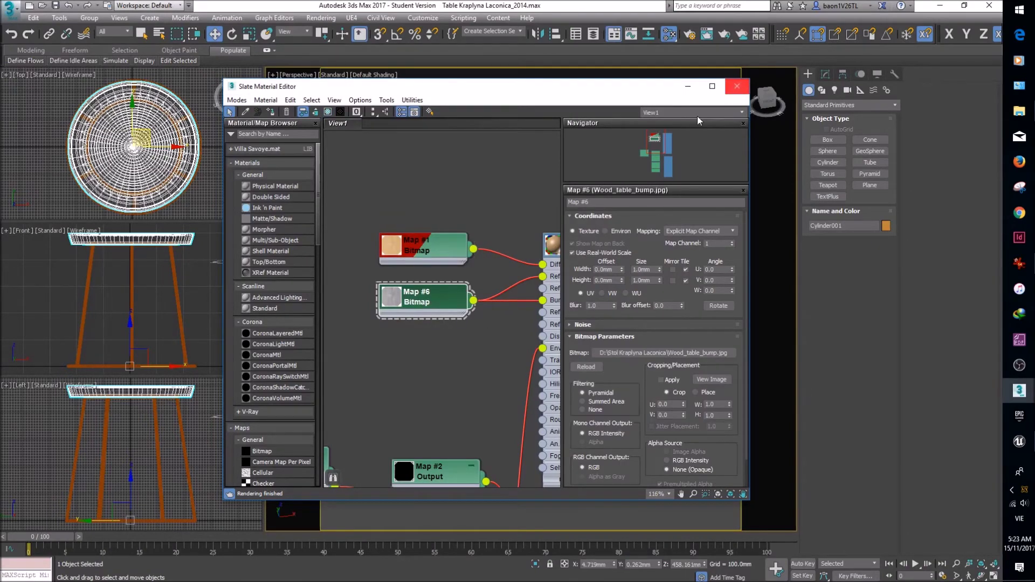
pyautogui.hotkey('alt', 'Tab')
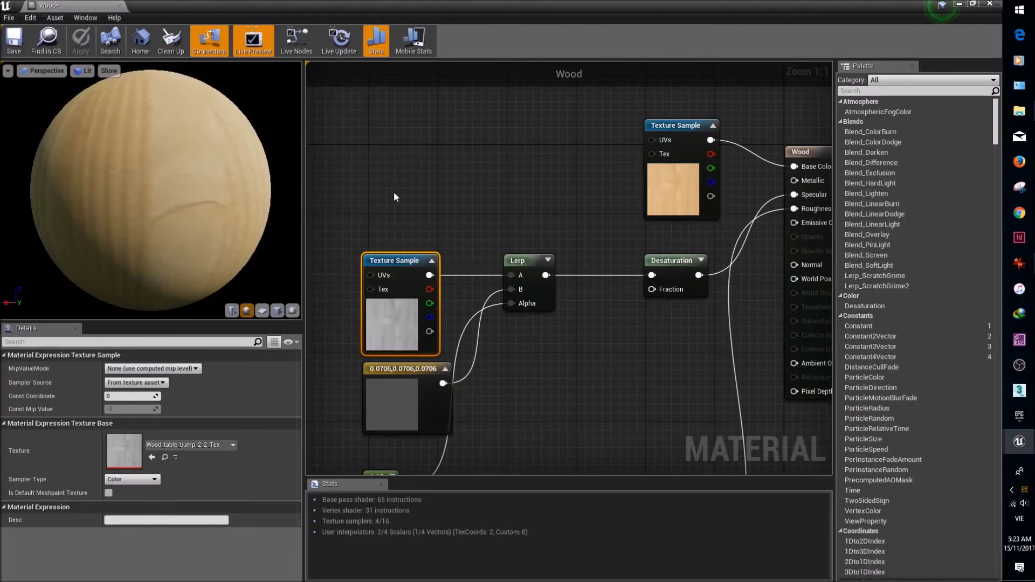
pyautogui.click(457, 202)
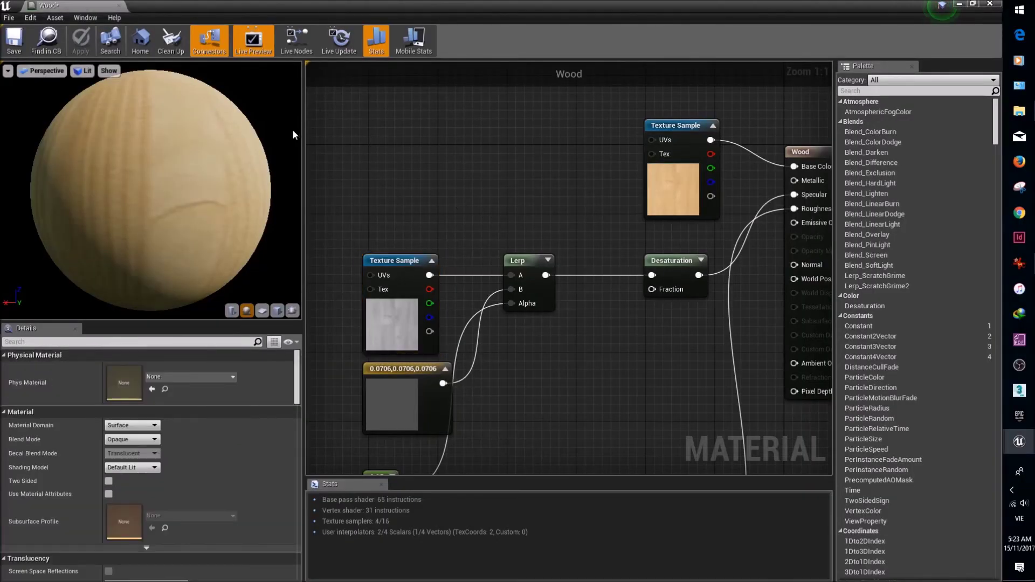
pyautogui.click(120, 5)
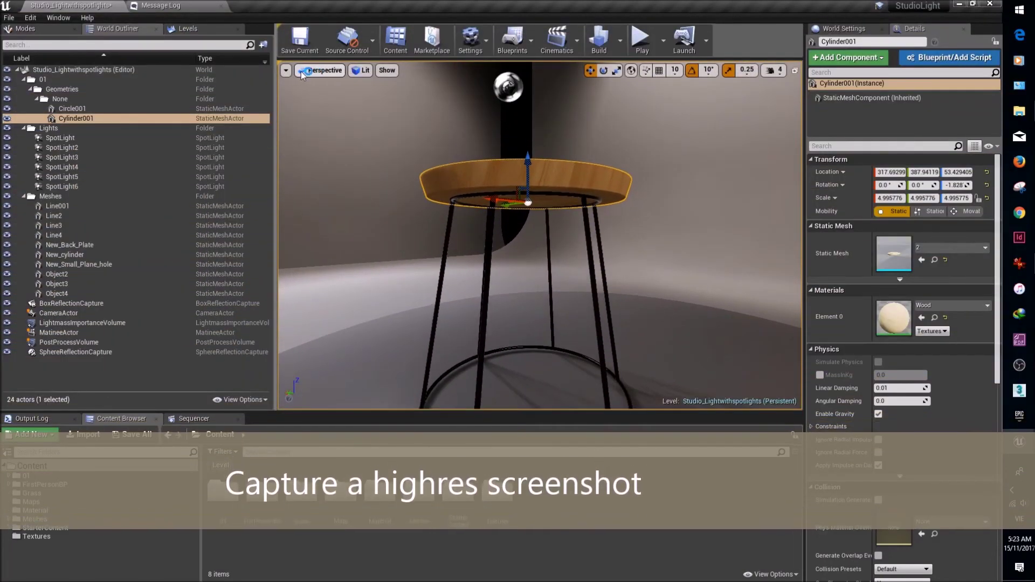
# Step: Turn on Game View and move the camera so the stool fills the frame
pyautogui.click(299, 72)
pyautogui.click(286, 70)
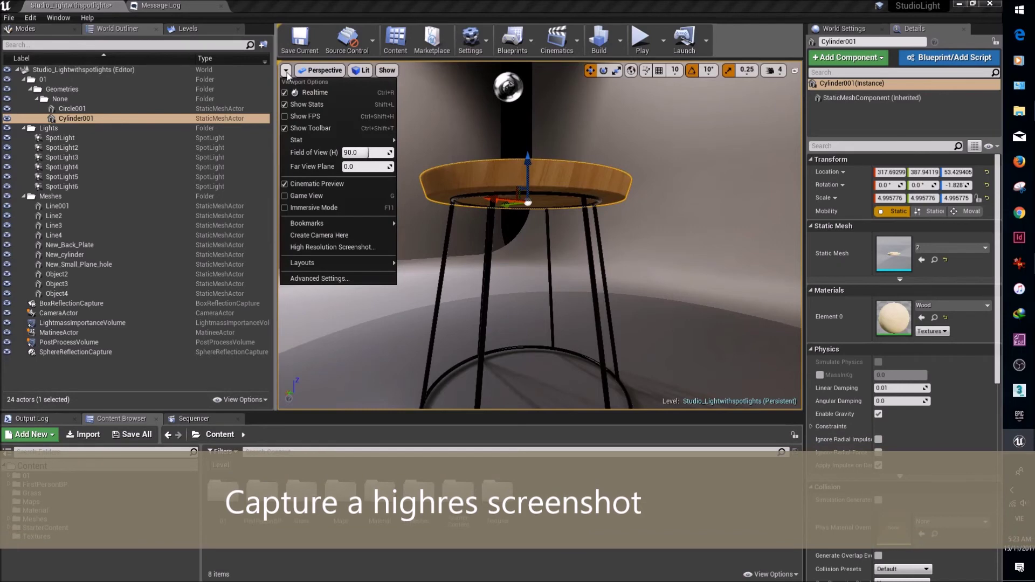
pyautogui.click(304, 196)
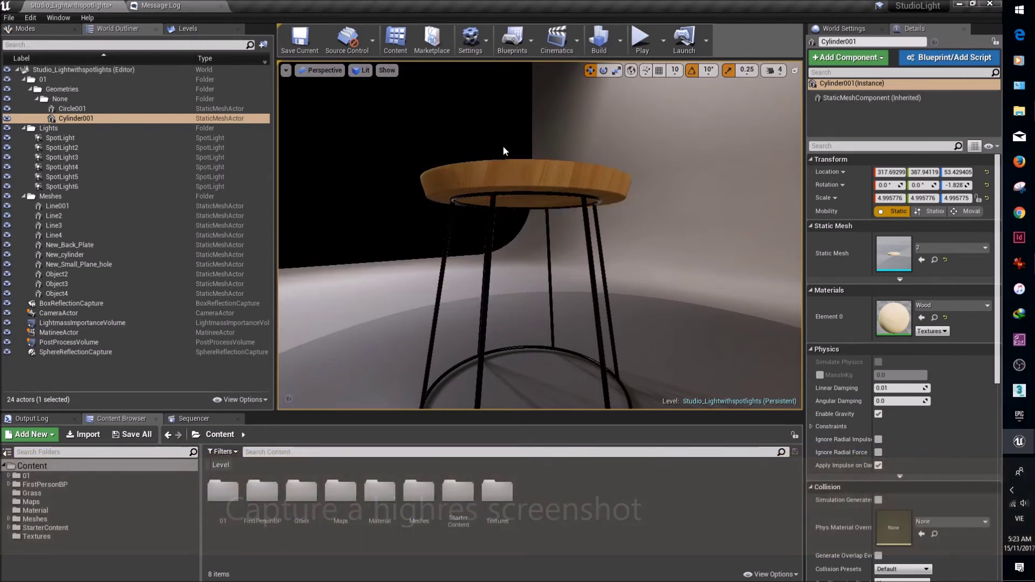
pyautogui.moveTo(504, 145); pyautogui.dragTo(503, 124)
pyautogui.moveTo(539, 237); pyautogui.dragTo(539, 281)
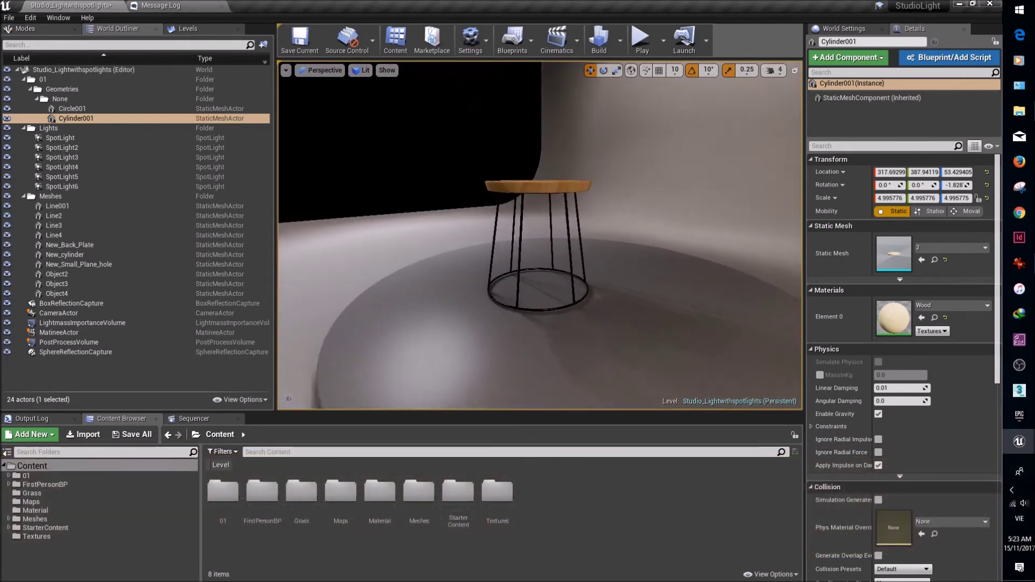
pyautogui.moveTo(539, 237); pyautogui.dragTo(485, 237)
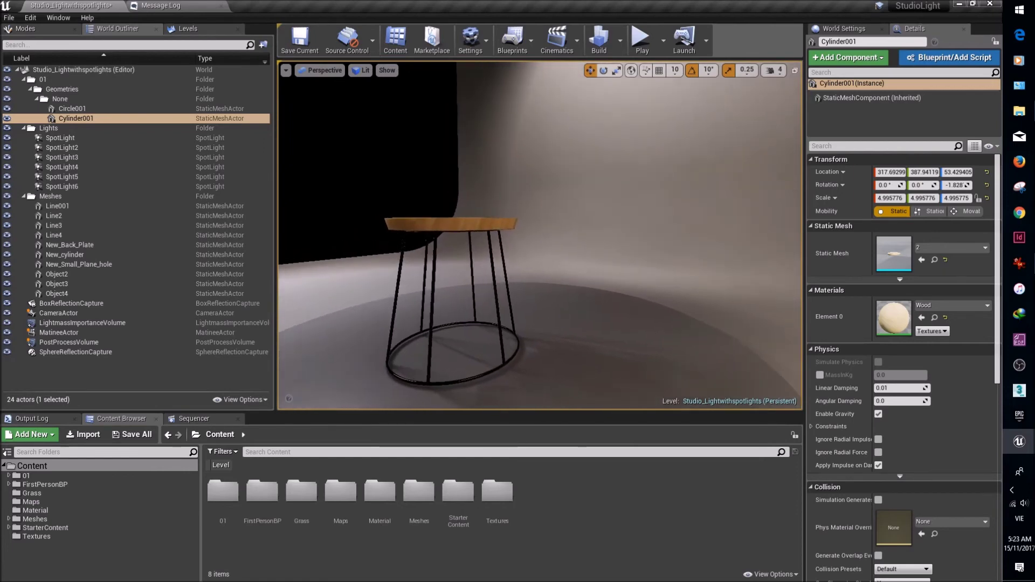
pyautogui.moveTo(492, 160); pyautogui.dragTo(545, 119)
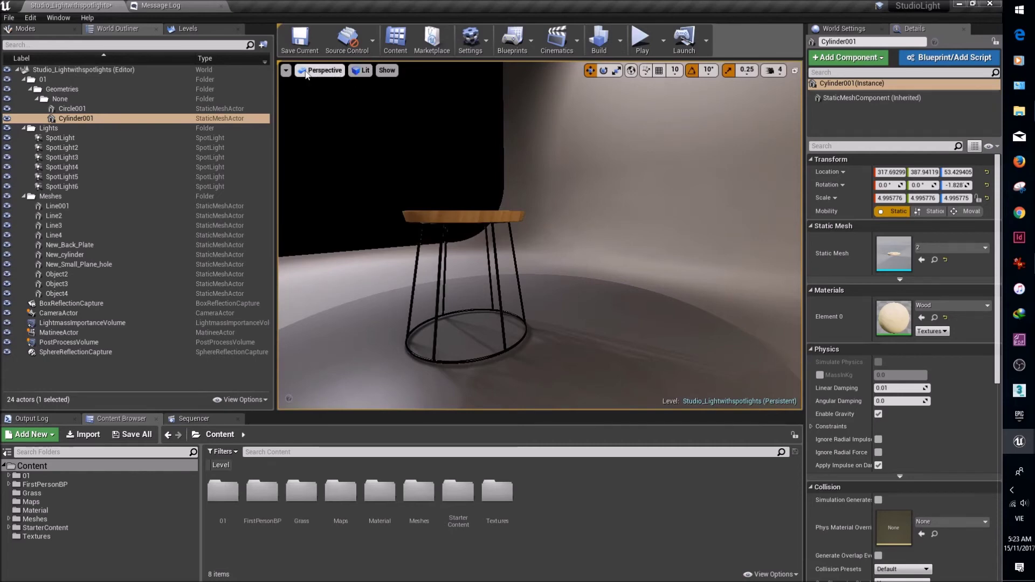
# Step: Capture a 4.0× high-resolution screenshot and open its Saved/Screenshots/Windows folder
pyautogui.click(285, 70)
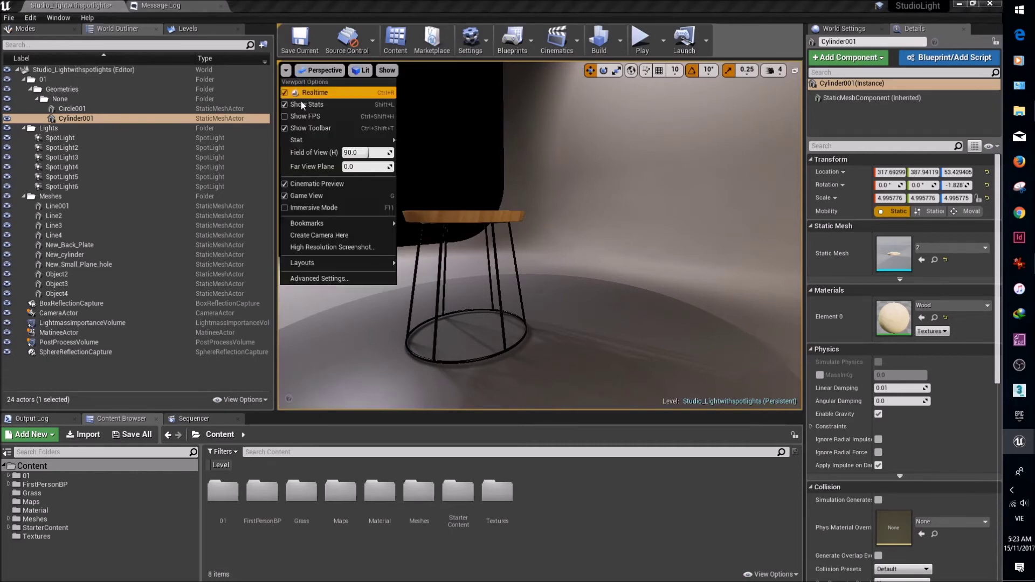
pyautogui.click(319, 245)
pyautogui.moveTo(537, 246); pyautogui.dragTo(547, 244)
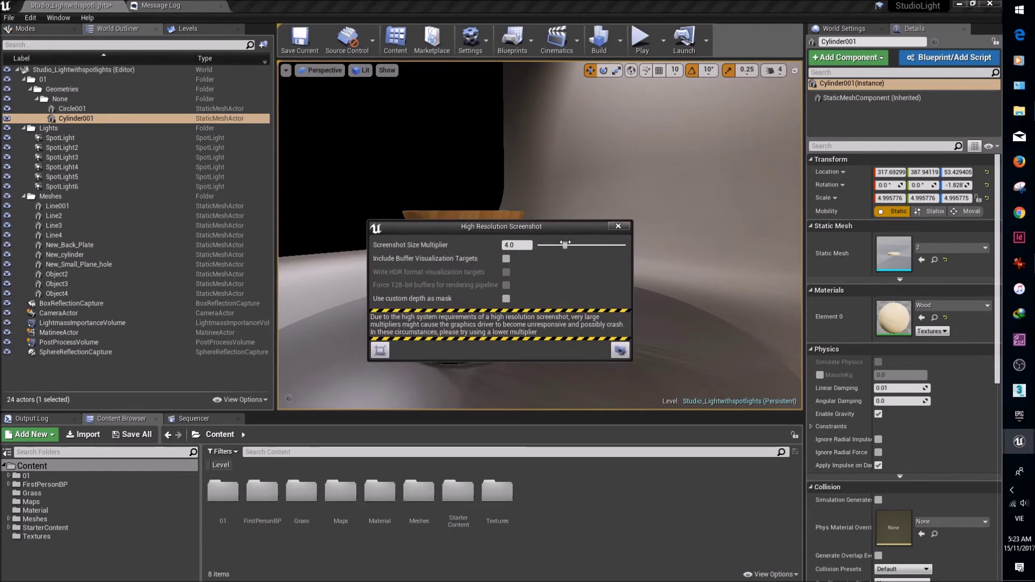
pyautogui.moveTo(551, 225); pyautogui.dragTo(735, 153)
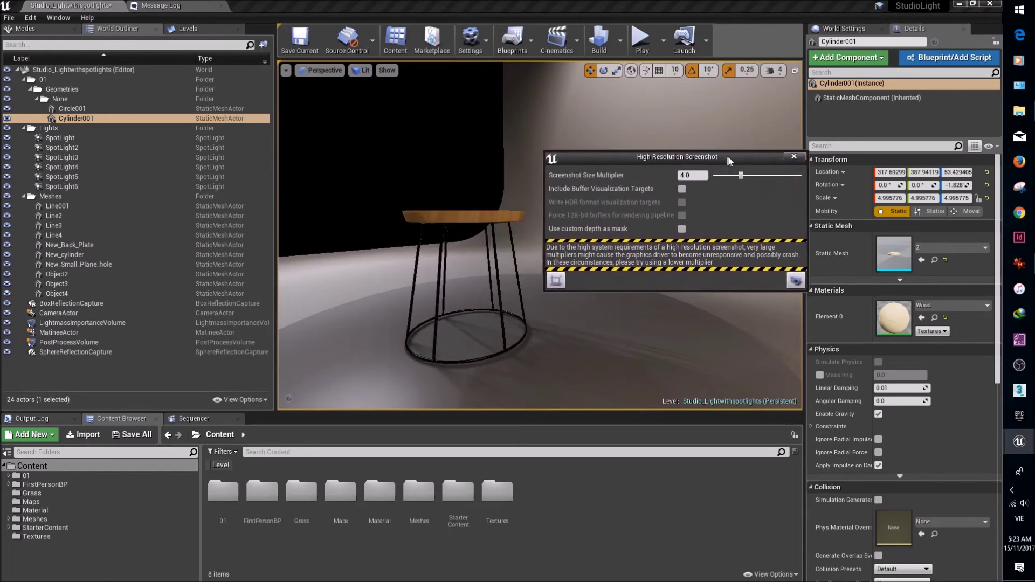
pyautogui.click(807, 282)
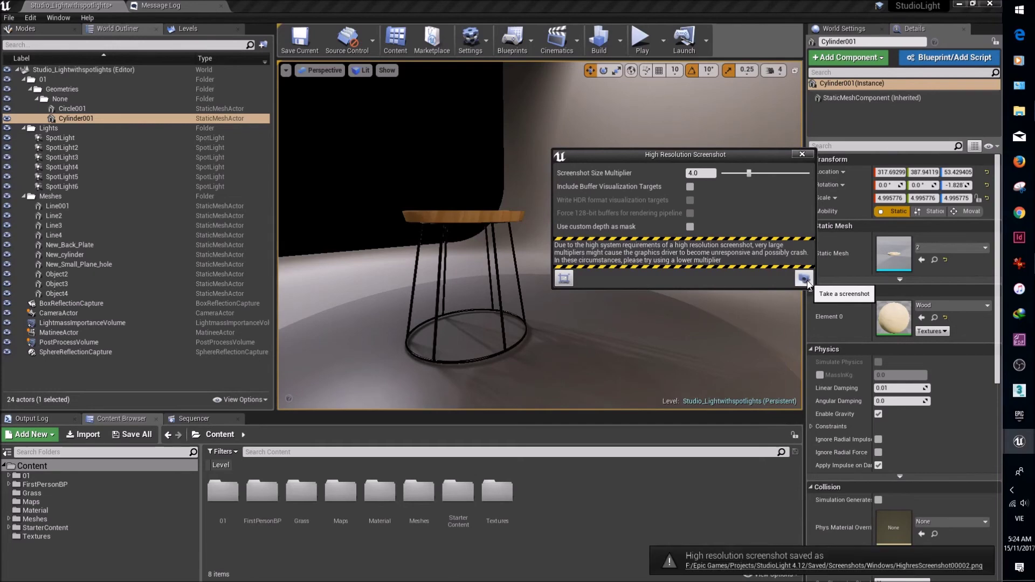
pyautogui.click(884, 564)
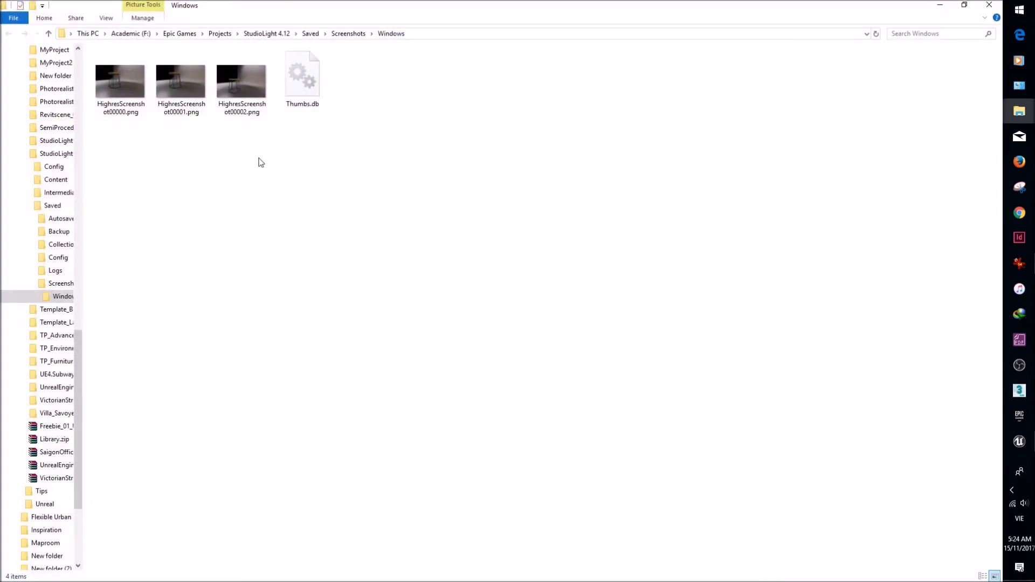
pyautogui.moveTo(251, 149); pyautogui.dragTo(184, 92)
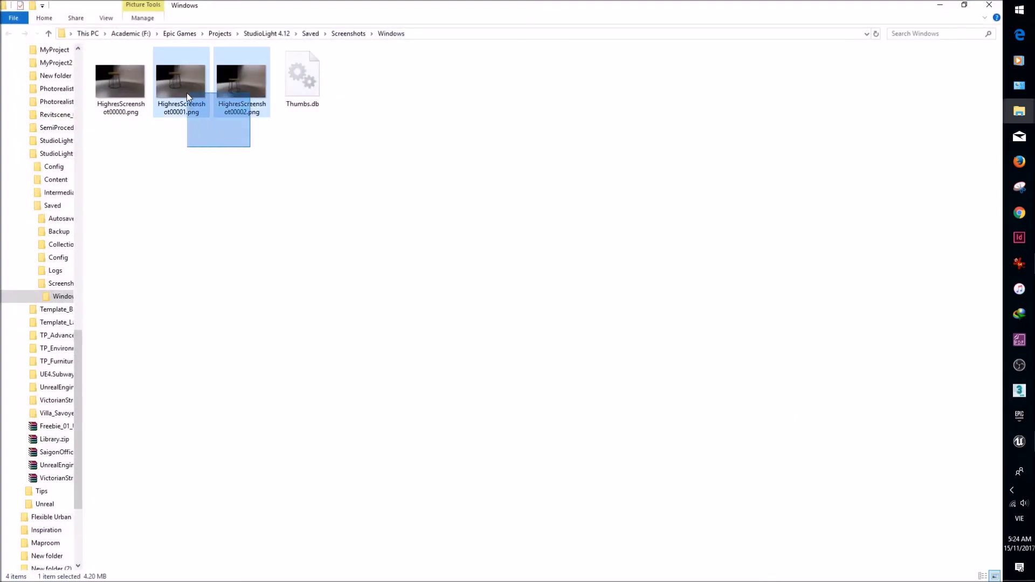
# Step: Delete the older screenshots, view HighresScreenshot00002.png in IrfanView, and return to the Unreal editor
pyautogui.moveTo(176, 128); pyautogui.dragTo(116, 84)
pyautogui.press('Delete')
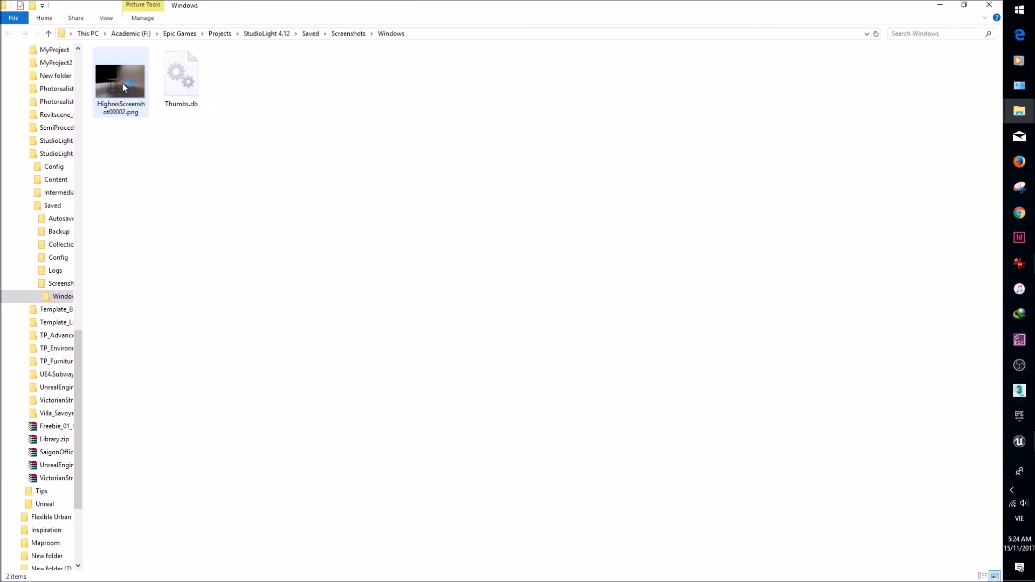
pyautogui.doubleClick(120, 80)
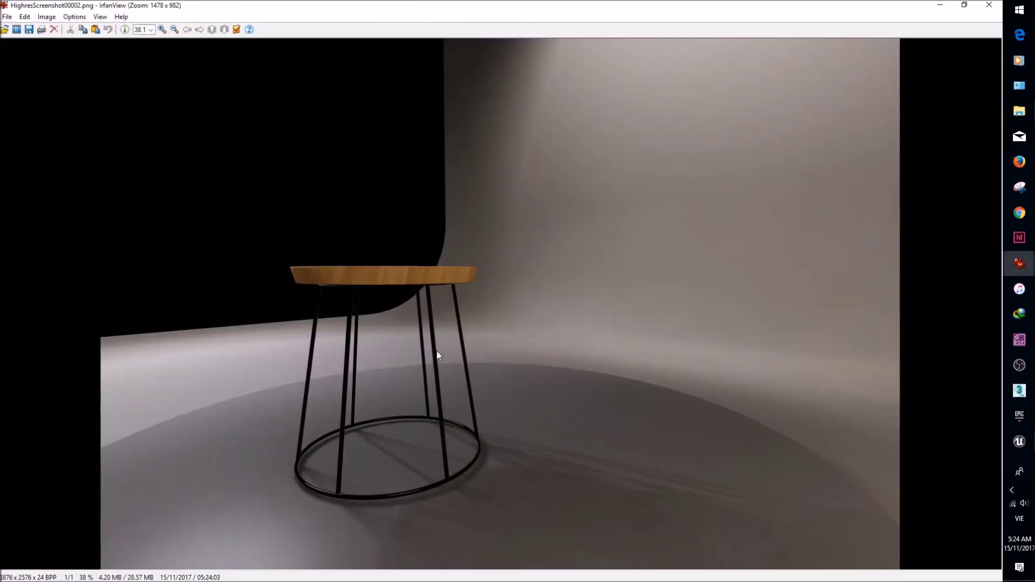
pyautogui.hotkey('alt', 'Tab')
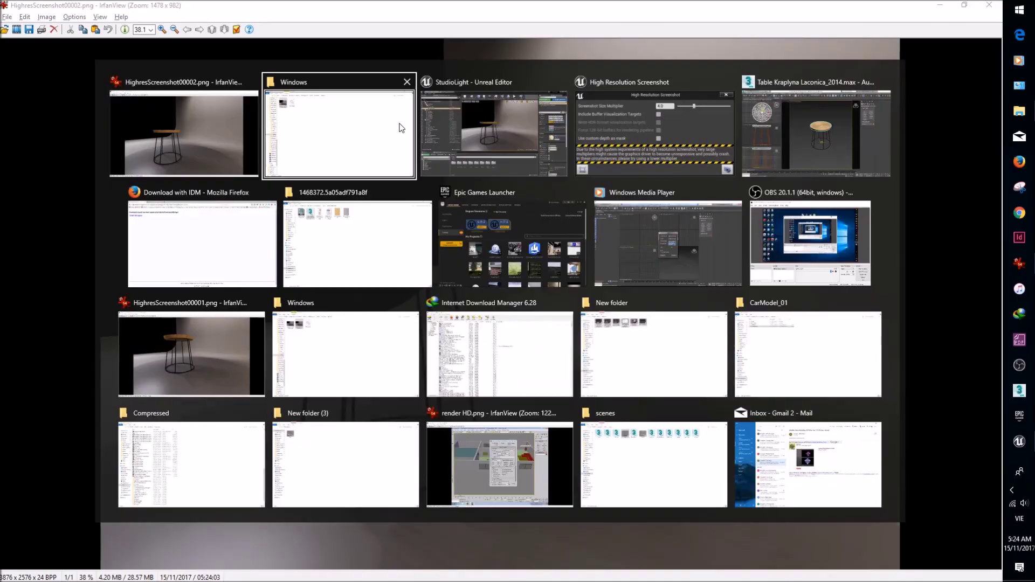
pyautogui.click(441, 119)
pyautogui.scroll(-10, 511, 262)
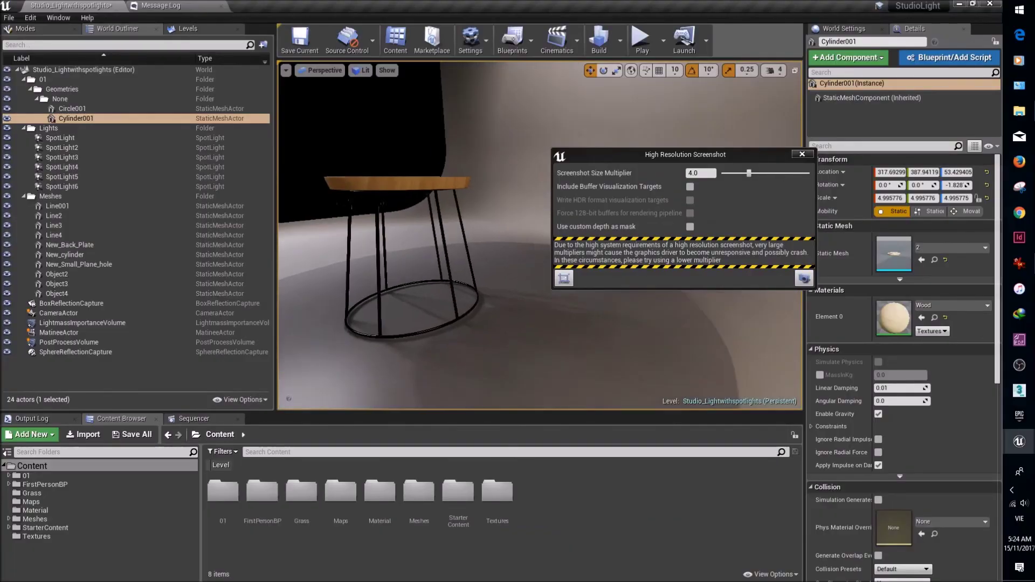
# Step: Close the screenshot settings, focus on the round wooden table, and turn on Game View
pyautogui.click(803, 154)
pyautogui.moveTo(607, 176); pyautogui.dragTo(566, 210)
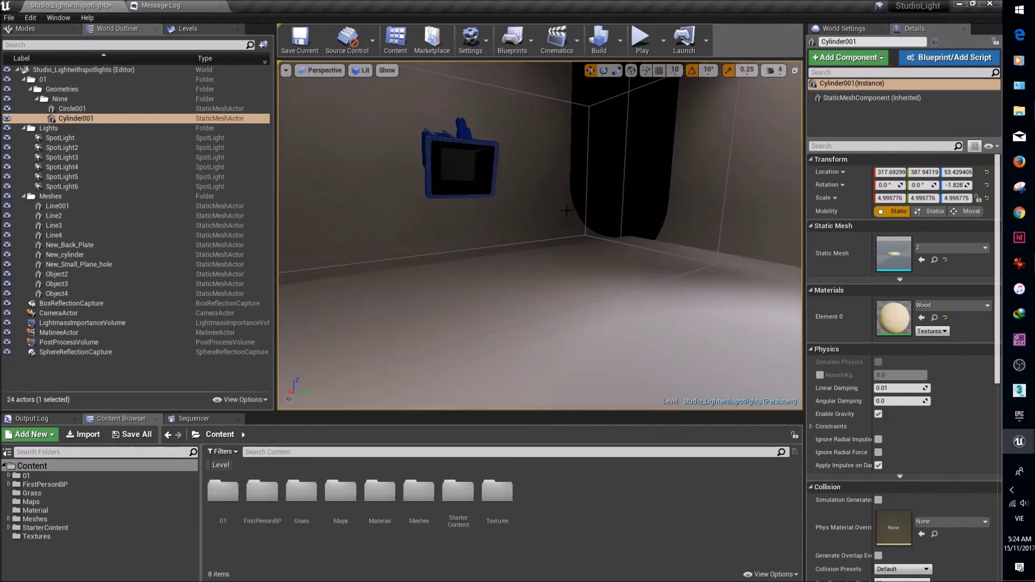
pyautogui.press('f')
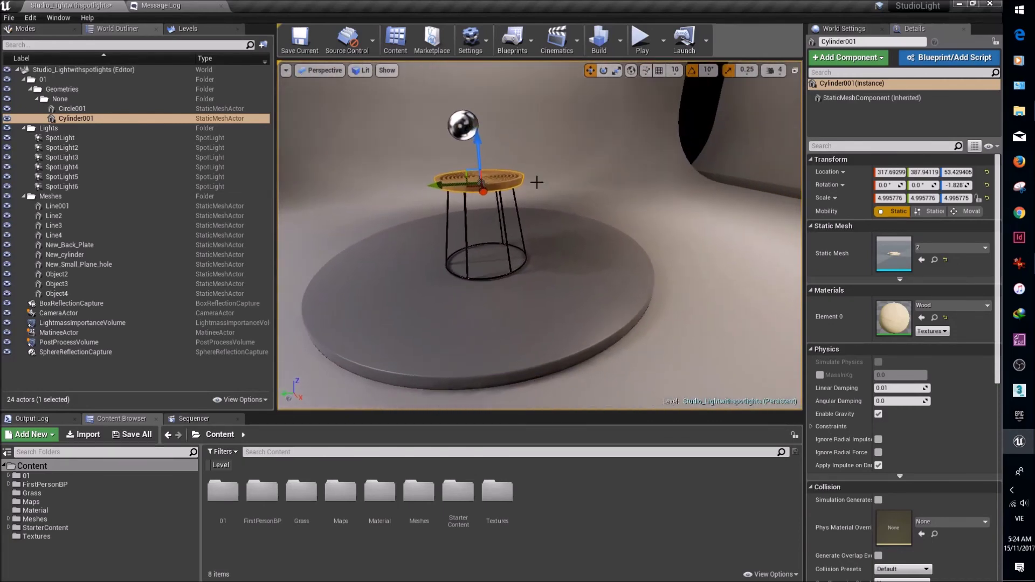
pyautogui.click(285, 71)
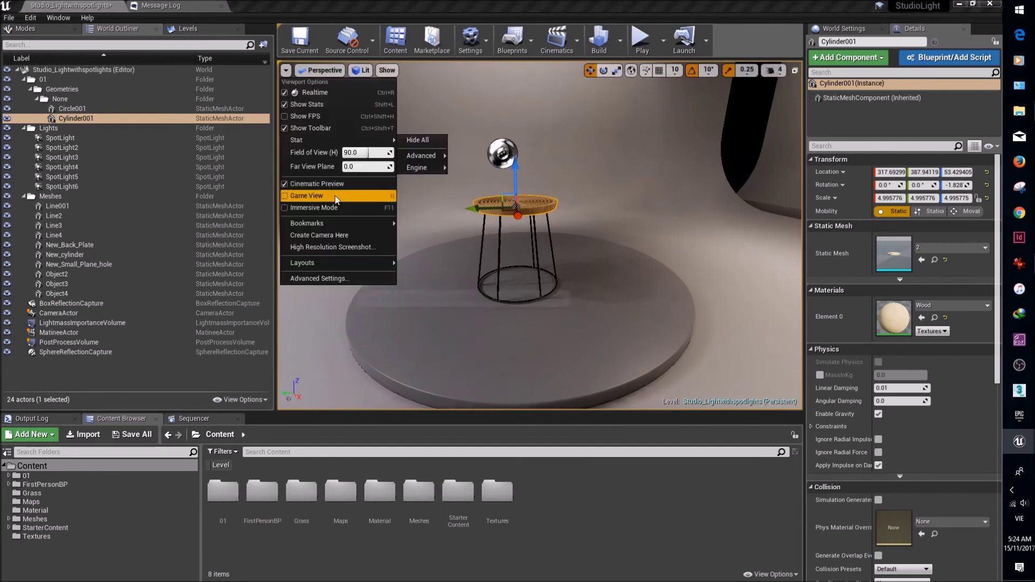
pyautogui.click(337, 196)
pyautogui.moveTo(522, 173); pyautogui.dragTo(522, 215)
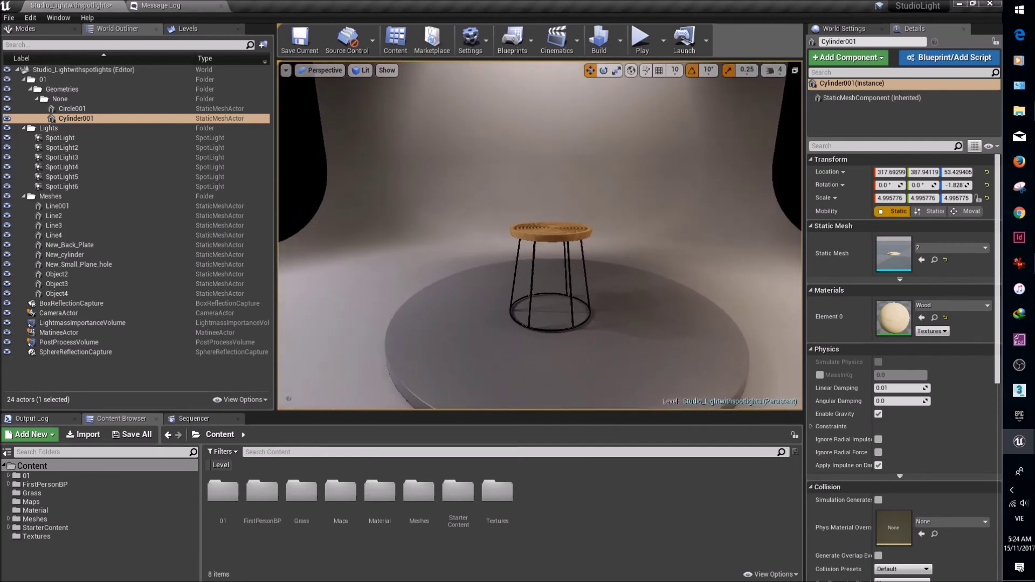
# Step: Capture a 5.0× screenshot, HighresScreenshot00003.png, review it in IrfanView, then return to Unreal
pyautogui.click(286, 70)
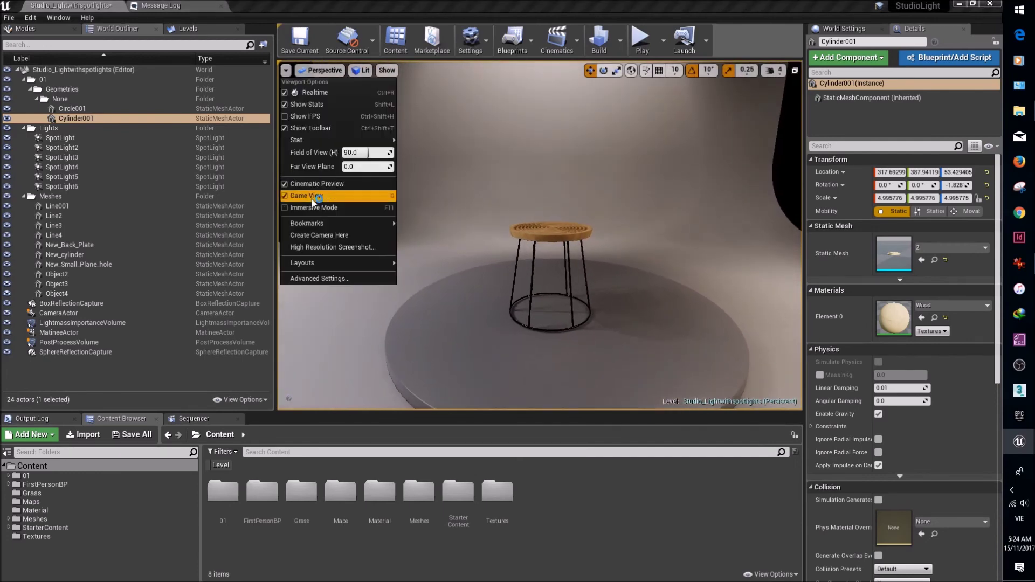
pyautogui.click(318, 246)
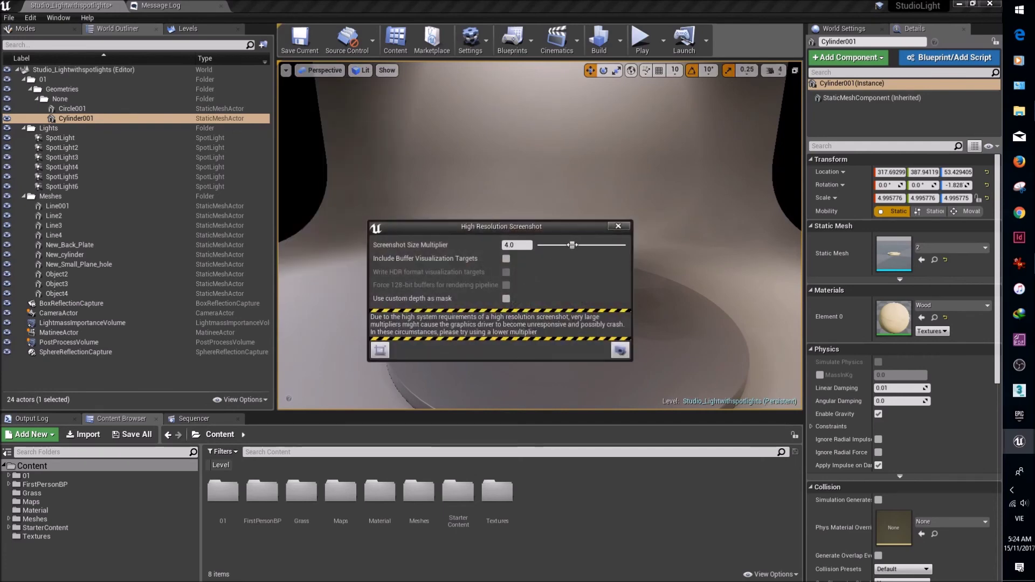
pyautogui.click(620, 351)
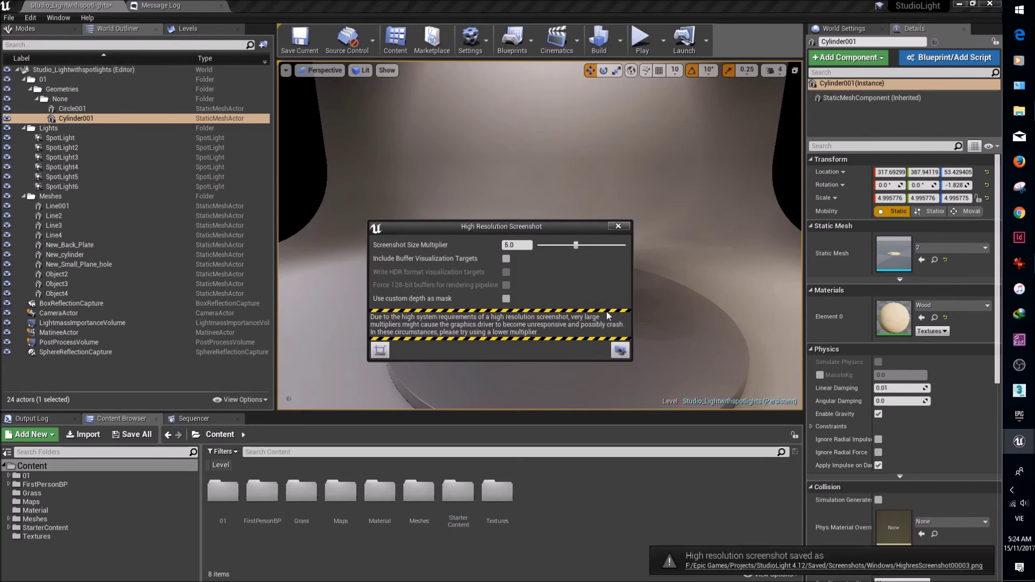
pyautogui.click(746, 573)
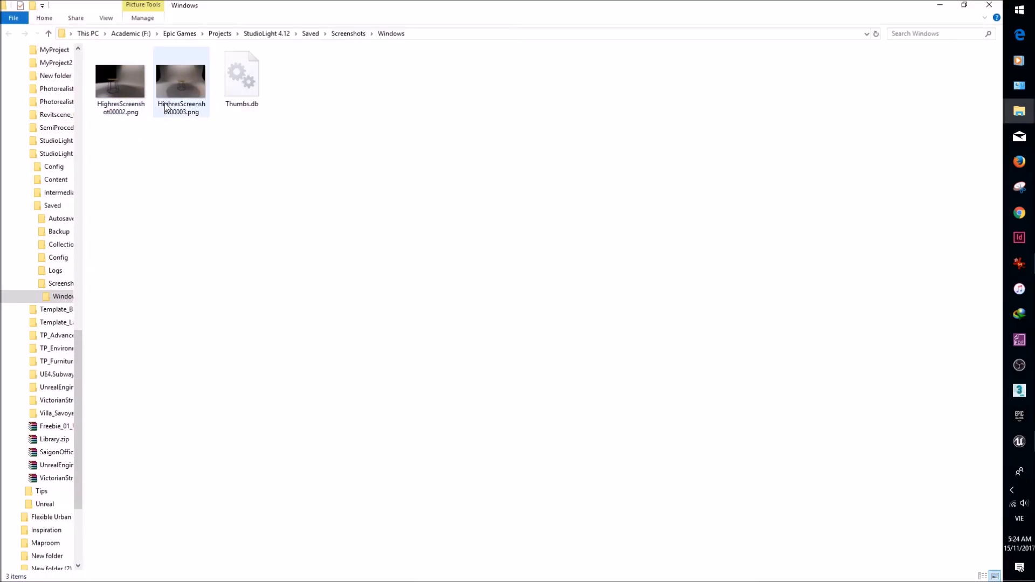
pyautogui.doubleClick(180, 84)
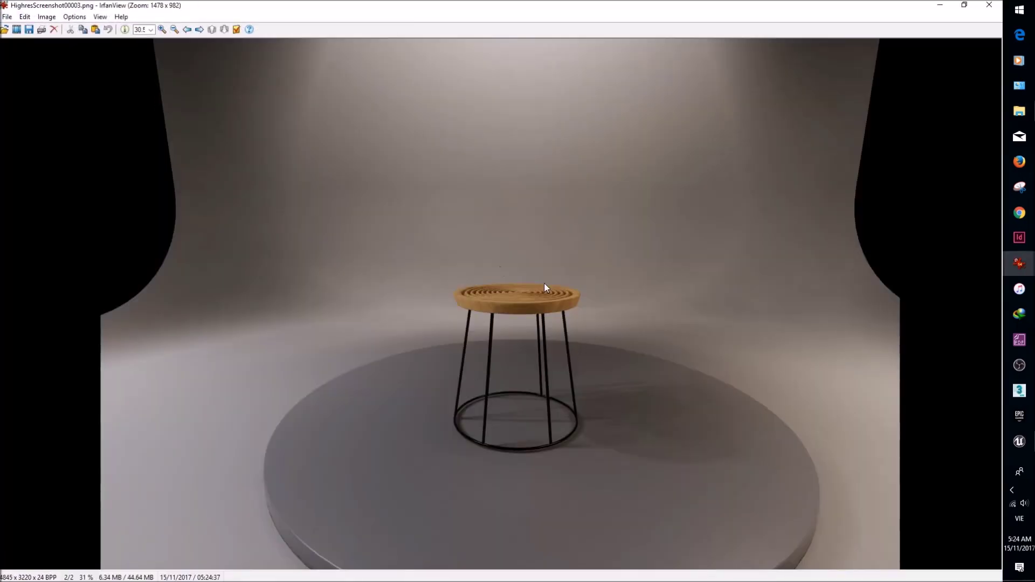
pyautogui.press('Escape')
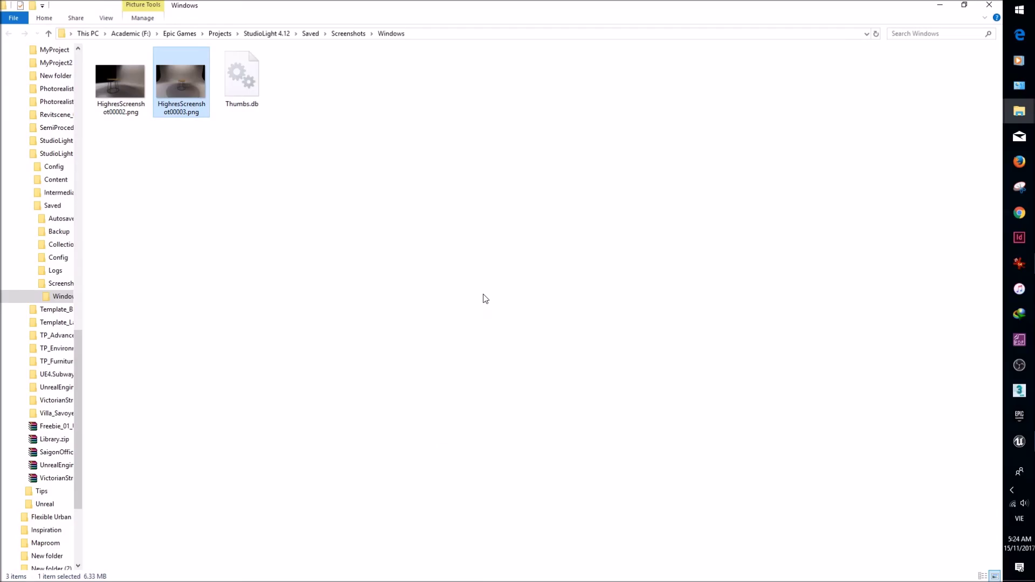
pyautogui.hotkey('alt', 'Tab')
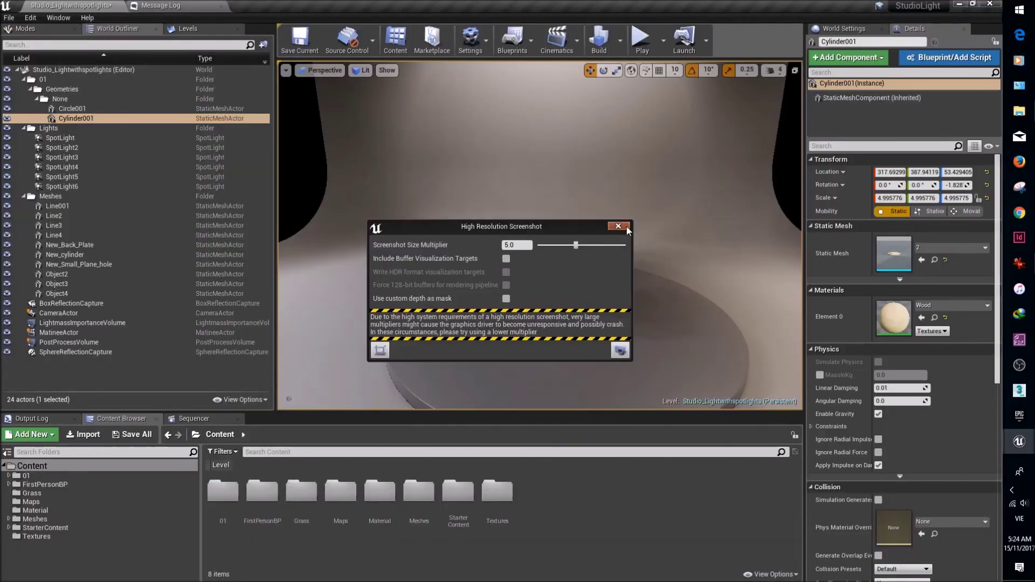
# Step: From Content > Material, apply Polishedwhite and then M_Basic_Wall to the table top
pyautogui.click(619, 227)
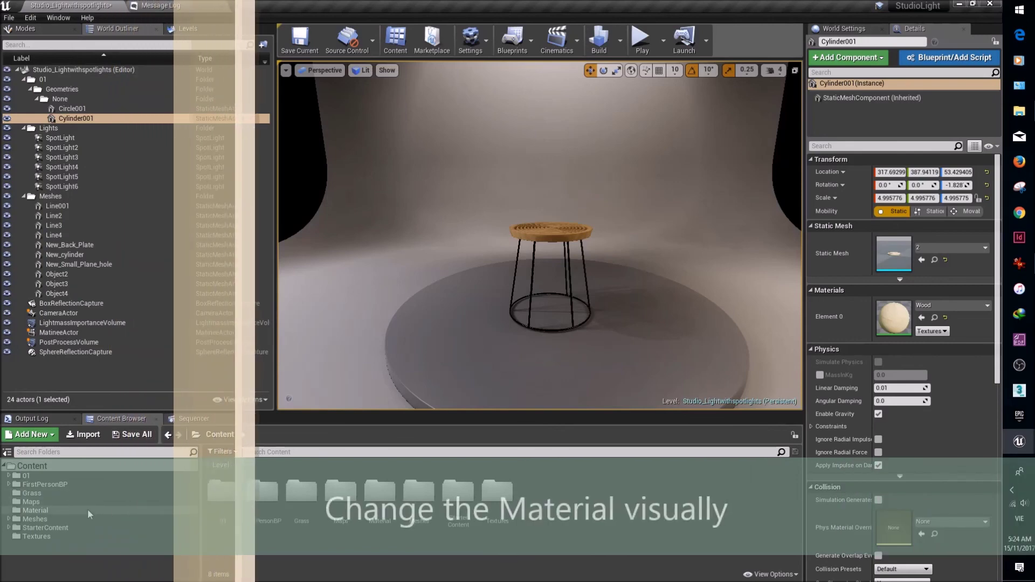
pyautogui.click(35, 510)
pyautogui.scroll(5, 431, 326)
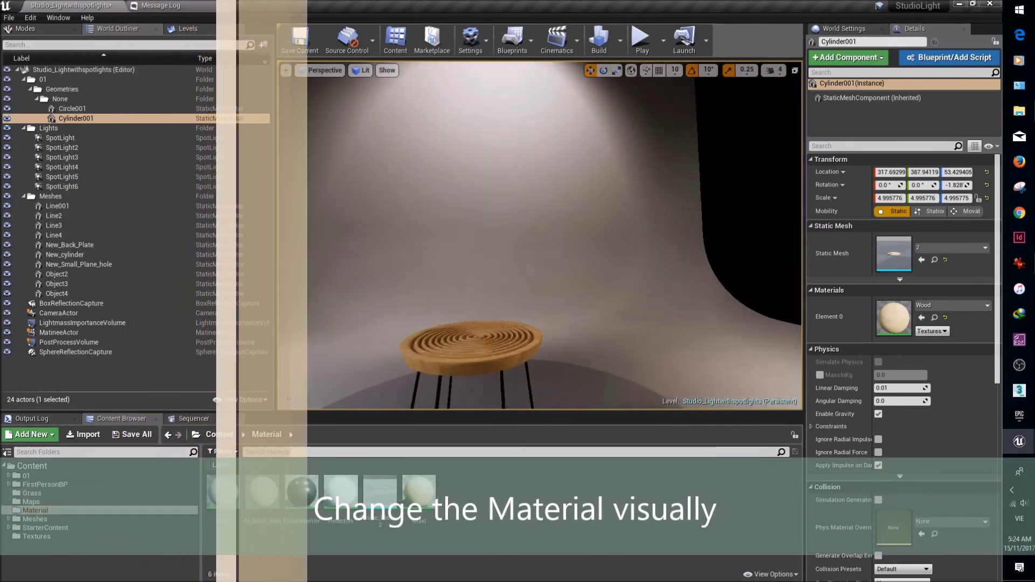
pyautogui.scroll(6, 539, 237)
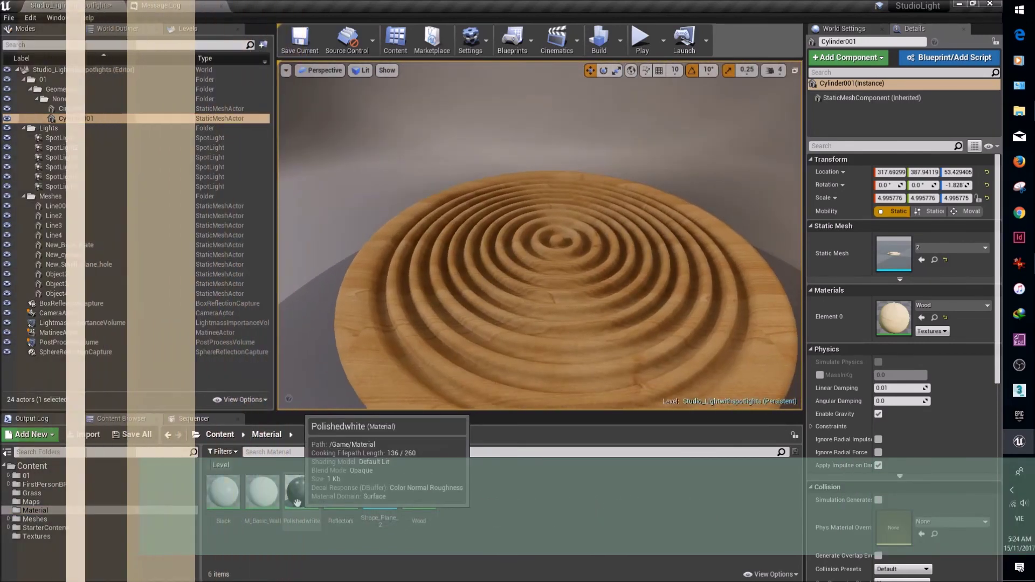
pyautogui.moveTo(298, 502); pyautogui.dragTo(430, 376)
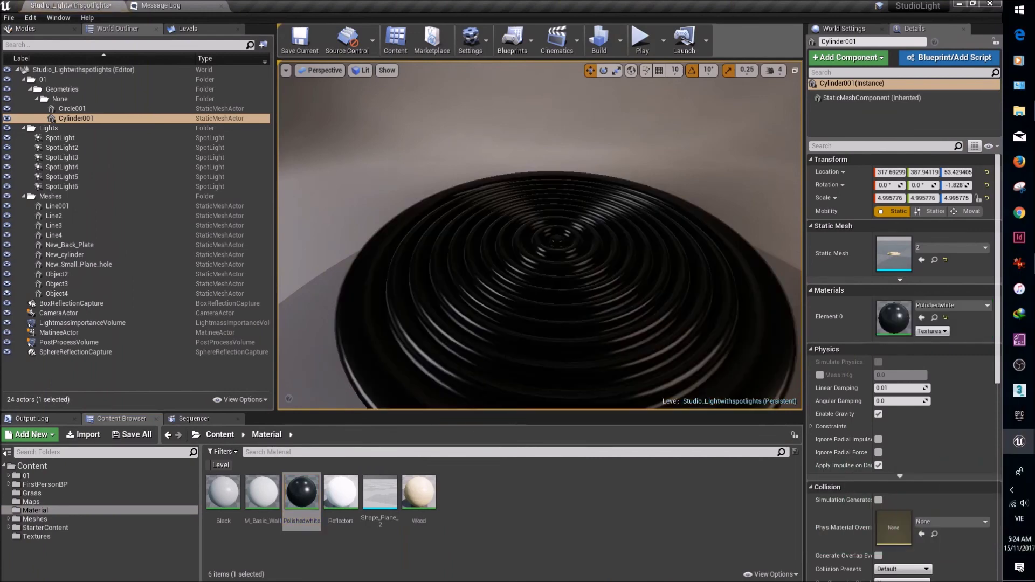
pyautogui.moveTo(262, 491)
pyautogui.mouseDown()
pyautogui.moveTo(421, 328)
pyautogui.moveTo(437, 330)
pyautogui.mouseUp()
pyautogui.moveTo(518, 306); pyautogui.dragTo(517, 306, button='right')
# Step: Reapply the glossy black Polishedwhite material to the table top and frame it closely
pyautogui.press('f')
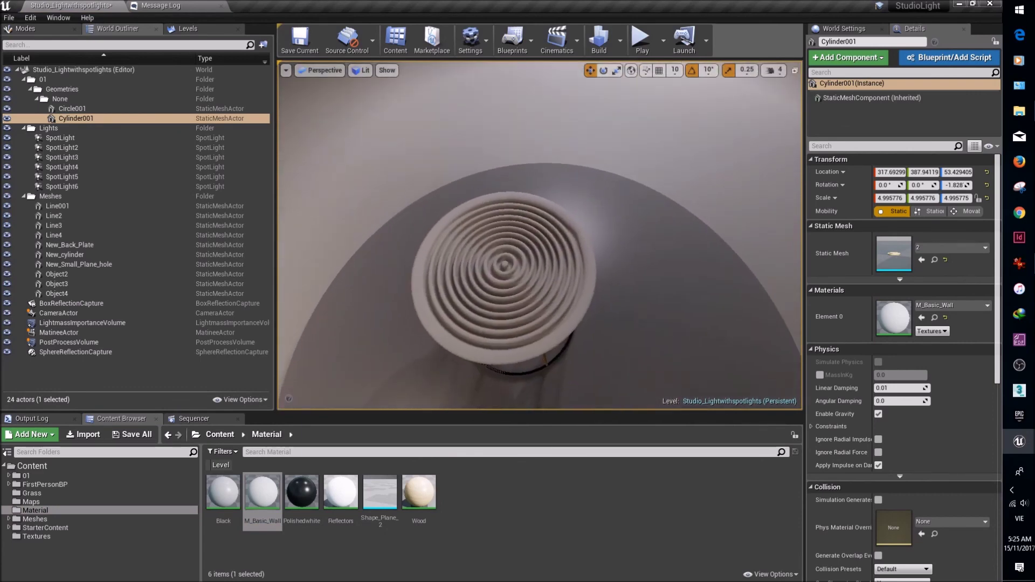
pyautogui.moveTo(518, 237); pyautogui.dragTo(518, 237, button='right')
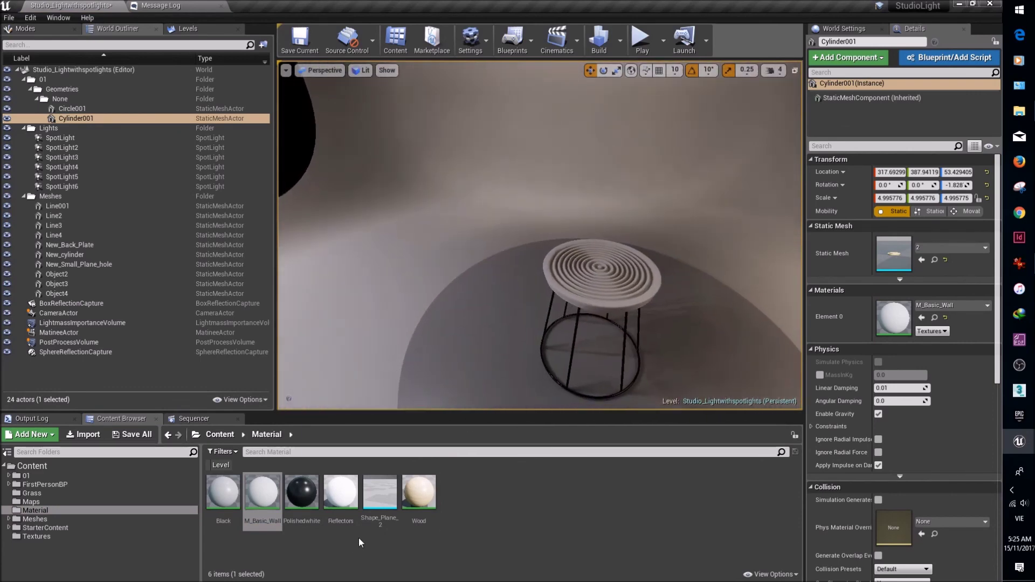
pyautogui.moveTo(301, 492); pyautogui.dragTo(549, 348)
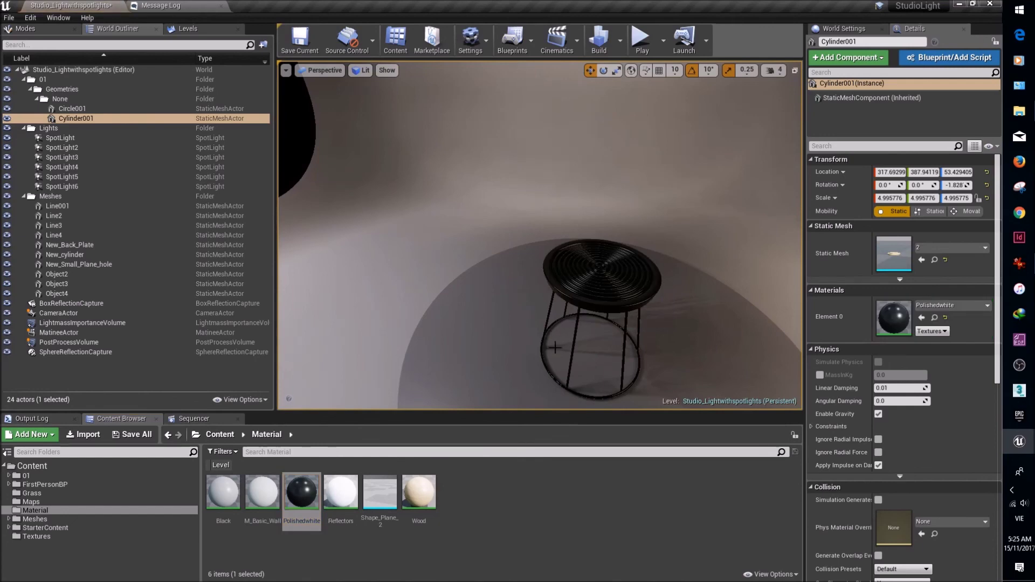
pyautogui.press('f')
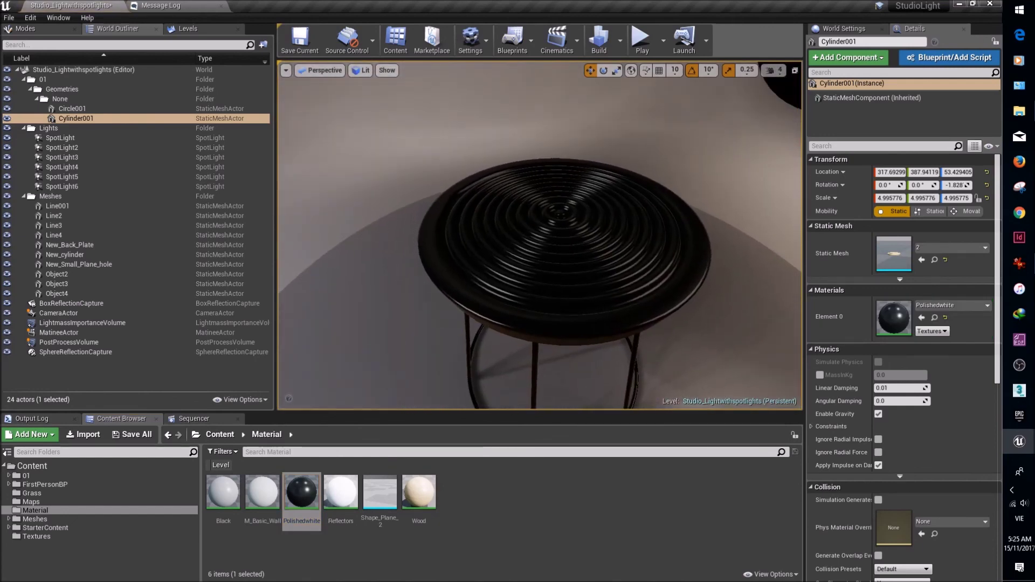
pyautogui.moveTo(518, 237); pyautogui.dragTo(518, 237, button='right')
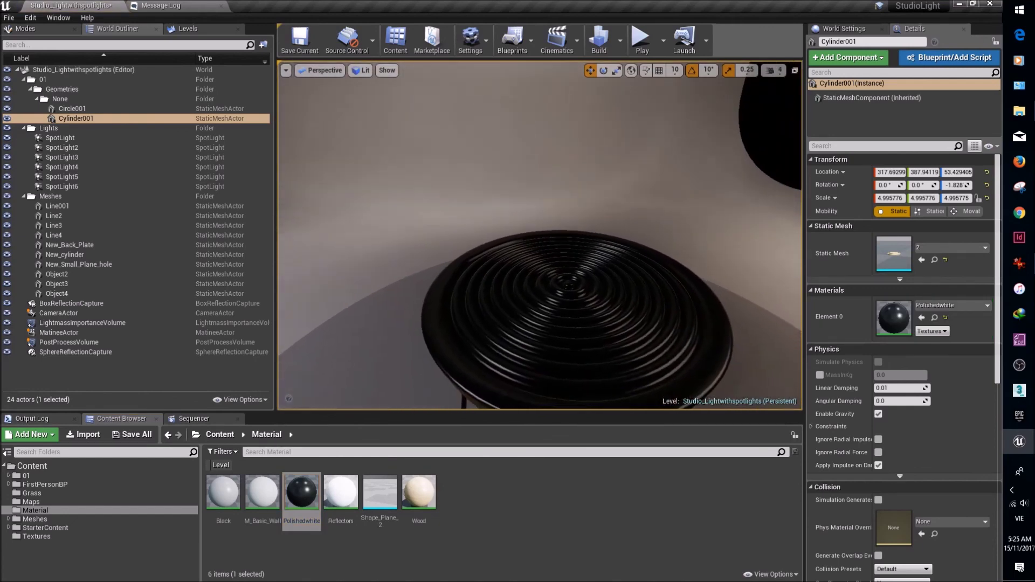
pyautogui.scroll(-5, 517, 237)
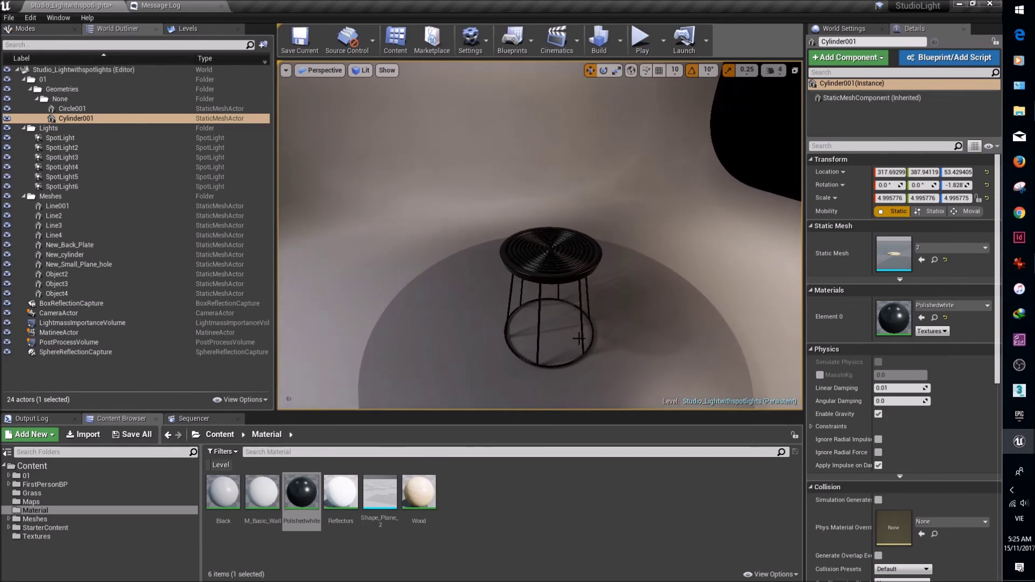